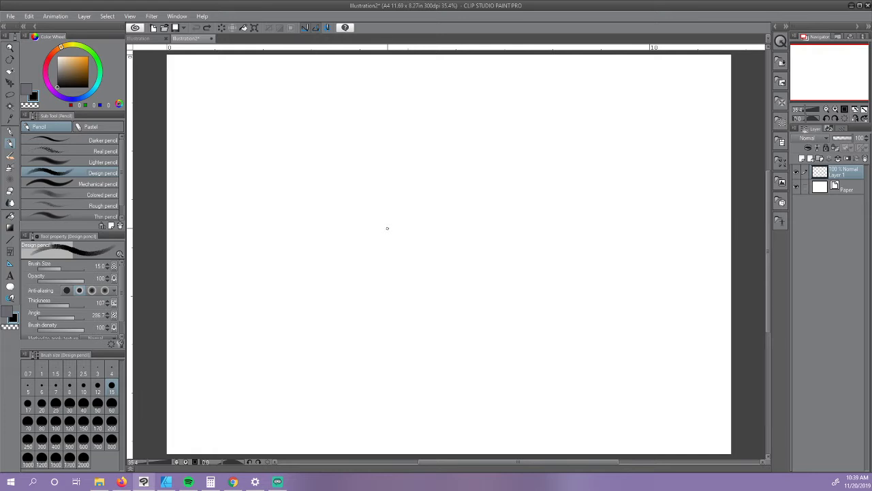
Step: Sketch a head circle with curved vertical and horizontal guidelines in the canvas's upper area, using the Design pencil at size 17
key(bracketright)
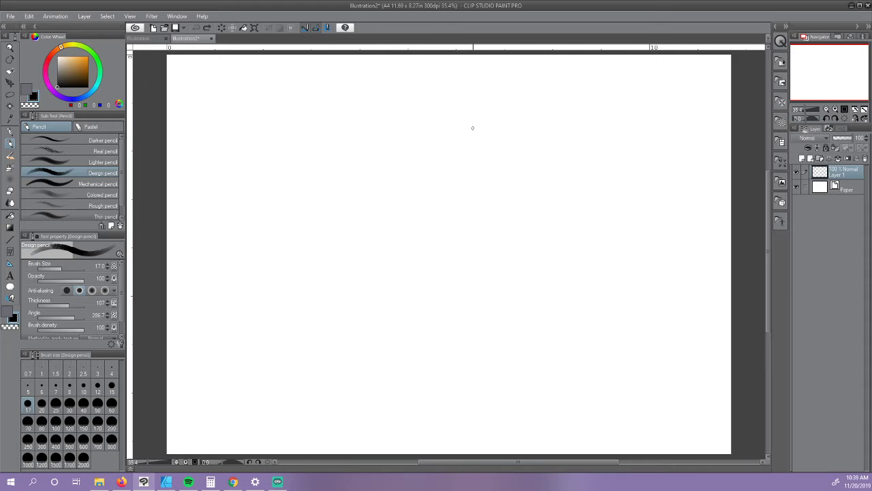
mouse_move(473, 127)
mouse_down()
mouse_move(438, 160)
mouse_move(500, 119)
mouse_move(443, 172)
mouse_move(435, 202)
mouse_move(461, 214)
mouse_move(511, 129)
mouse_move(537, 166)
mouse_move(529, 199)
mouse_move(497, 222)
mouse_up()
mouse_move(440, 150)
mouse_down()
mouse_move(461, 209)
mouse_move(486, 220)
mouse_move(516, 218)
mouse_move(533, 202)
mouse_up()
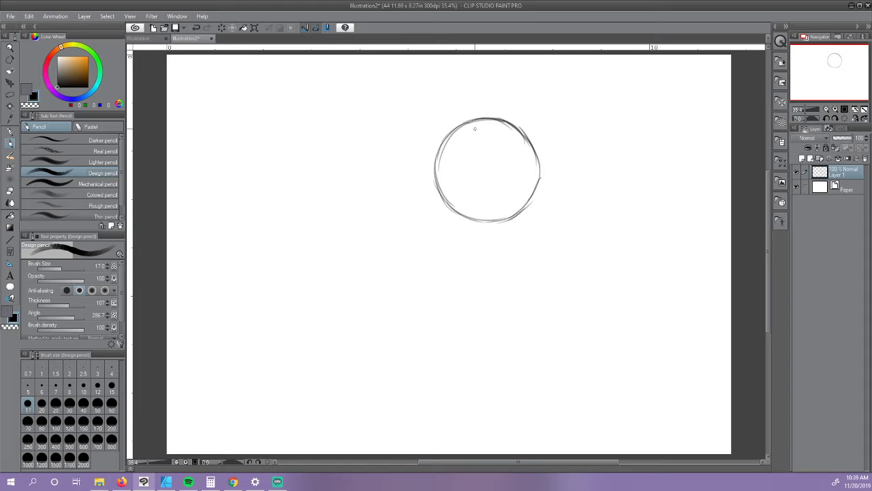
mouse_move(482, 117)
mouse_down()
mouse_move(473, 182)
mouse_move(494, 219)
mouse_up()
mouse_move(435, 170)
mouse_down()
mouse_move(489, 177)
mouse_move(540, 174)
mouse_up()
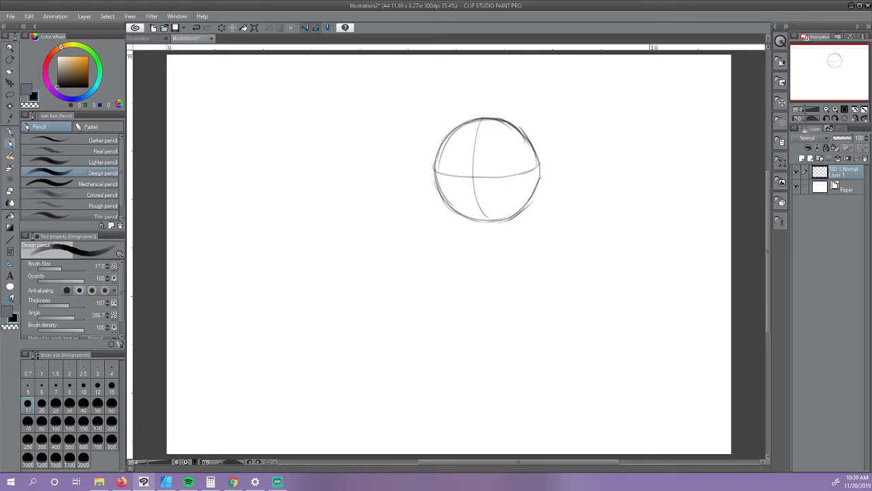
Step: Sketch a narrow far ear and a broad near ear on the head circle, including their inner contours
mouse_move(458, 122)
mouse_down()
mouse_move(526, 120)
mouse_move(556, 98)
mouse_move(568, 118)
mouse_move(565, 145)
mouse_move(544, 169)
mouse_up()
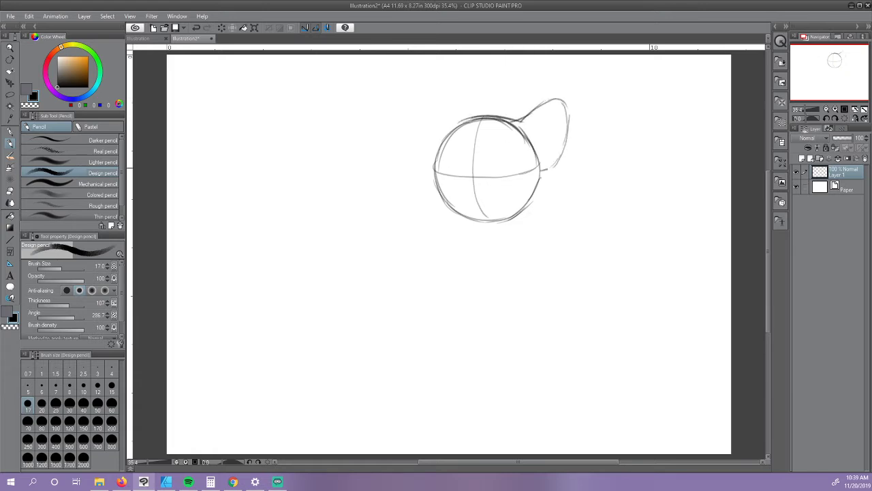
mouse_move(452, 109)
mouse_down()
mouse_move(467, 121)
mouse_move(435, 88)
mouse_move(428, 153)
mouse_move(437, 160)
mouse_up()
mouse_move(440, 85)
mouse_down()
mouse_move(425, 133)
mouse_move(445, 123)
mouse_move(427, 129)
mouse_move(437, 155)
mouse_up()
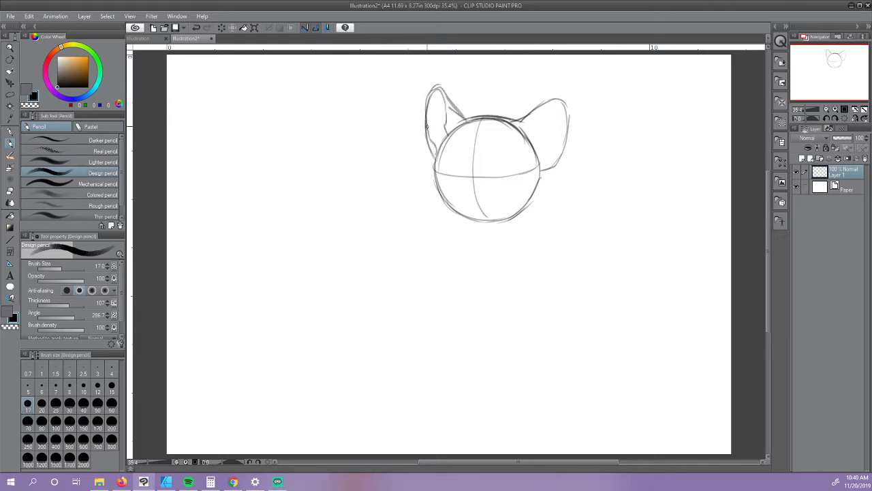
mouse_move(523, 135)
mouse_down()
mouse_move(536, 113)
mouse_move(561, 117)
mouse_move(544, 164)
mouse_move(553, 156)
mouse_move(537, 134)
mouse_move(560, 108)
mouse_up()
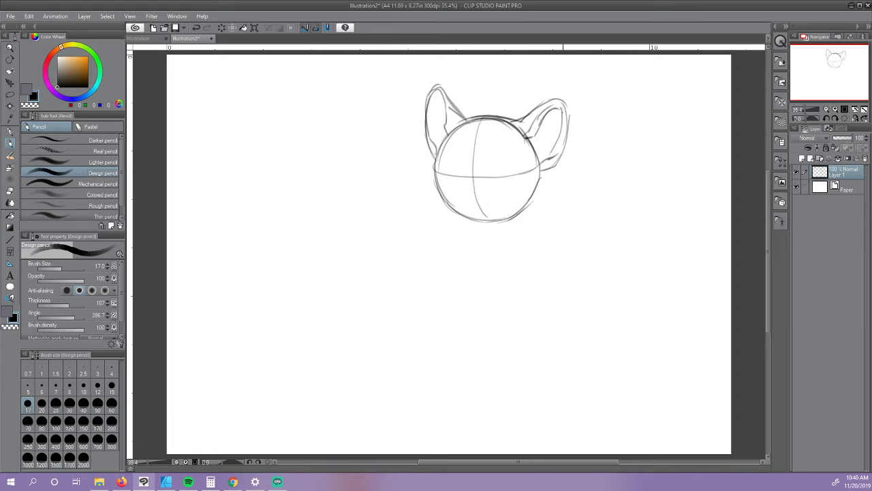
Step: Sketch two rounded eye shapes along the horizontal guideline, with darker inner edges
mouse_move(444, 164)
mouse_down()
mouse_move(460, 165)
mouse_move(460, 176)
mouse_up()
mouse_move(444, 162)
mouse_down()
mouse_move(455, 161)
mouse_move(462, 186)
mouse_move(511, 161)
mouse_move(503, 186)
mouse_move(521, 164)
mouse_move(511, 183)
mouse_up()
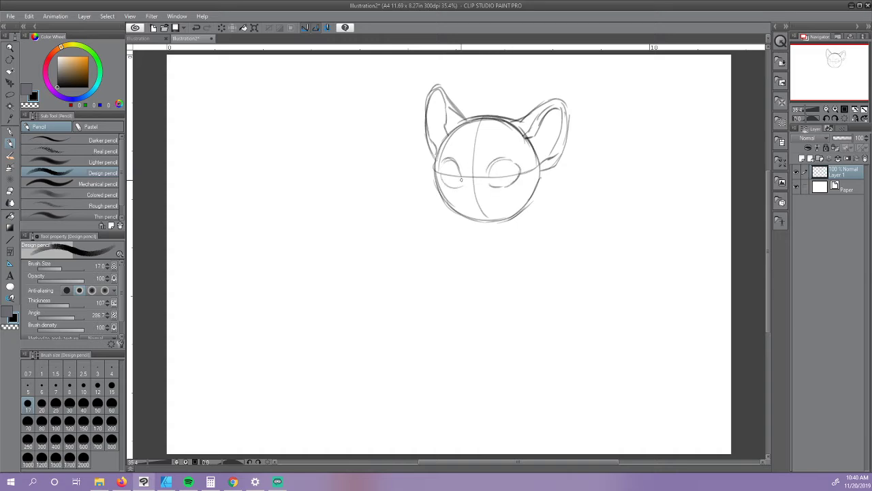
mouse_move(458, 164)
mouse_down()
mouse_move(441, 165)
mouse_move(490, 182)
mouse_move(501, 161)
mouse_move(518, 160)
mouse_up()
drag(459, 177, 460, 184)
Step: Draw the cat's face contour with nose bridge, nose, muzzle, mouth and chin, and a heavy jawline up to the near ear
mouse_move(449, 131)
mouse_down()
mouse_move(434, 158)
mouse_move(439, 172)
mouse_up()
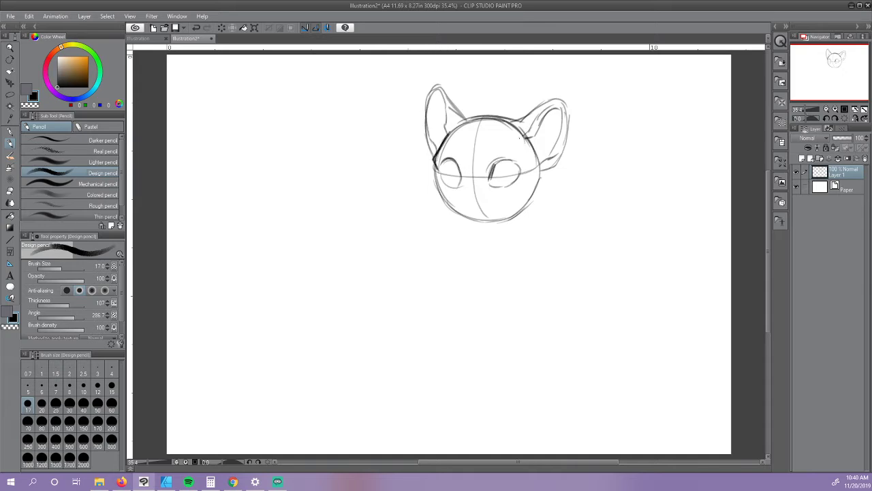
mouse_move(449, 136)
mouse_down()
mouse_move(432, 195)
mouse_move(442, 209)
mouse_move(433, 212)
mouse_up()
mouse_move(465, 169)
mouse_down()
mouse_move(441, 213)
mouse_move(455, 222)
mouse_up()
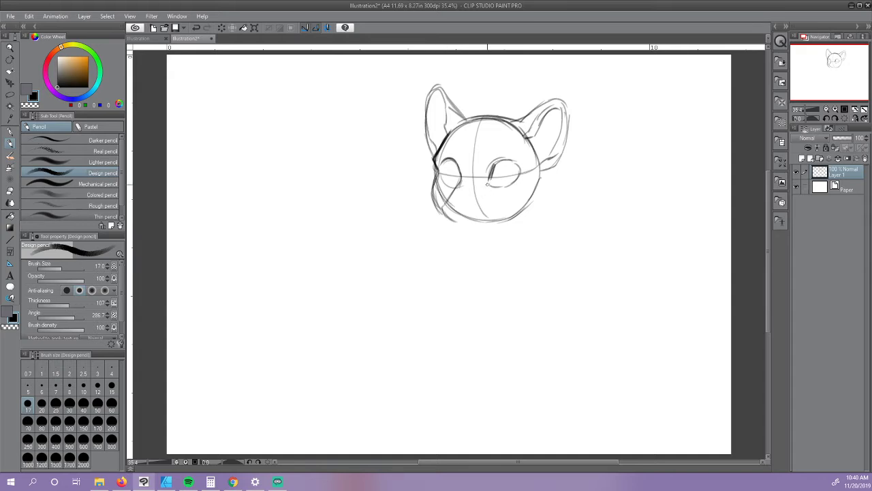
drag(486, 188, 489, 184)
mouse_move(444, 209)
mouse_down()
mouse_move(451, 228)
mouse_move(453, 212)
mouse_move(475, 212)
mouse_move(455, 226)
mouse_move(468, 210)
mouse_move(448, 212)
mouse_move(478, 210)
mouse_move(442, 225)
mouse_move(450, 238)
mouse_move(475, 241)
mouse_move(484, 236)
mouse_move(458, 239)
mouse_move(480, 237)
mouse_move(493, 222)
mouse_move(449, 252)
mouse_move(466, 261)
mouse_move(508, 219)
mouse_move(539, 206)
mouse_up()
drag(541, 166, 532, 210)
mouse_move(542, 174)
mouse_down()
mouse_move(529, 217)
mouse_move(535, 211)
mouse_up()
mouse_move(539, 158)
mouse_down()
mouse_move(539, 203)
mouse_move(502, 232)
mouse_move(524, 216)
mouse_up()
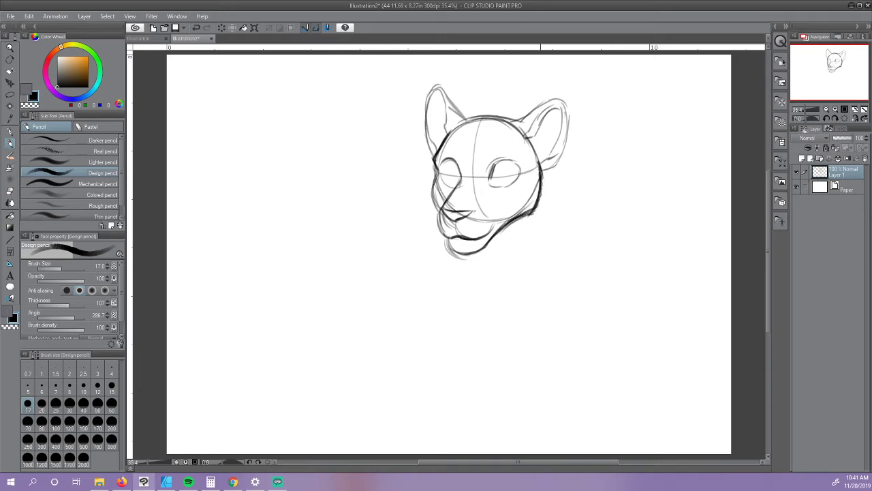
Step: Darken the near ear with inner fur strokes, and draw bold eyebrows and inner outlines for both eyes
mouse_move(538, 152)
mouse_down()
mouse_move(553, 143)
mouse_move(551, 127)
mouse_move(548, 116)
mouse_move(529, 114)
mouse_move(566, 101)
mouse_move(568, 120)
mouse_move(558, 105)
mouse_move(571, 116)
mouse_move(569, 108)
mouse_move(565, 130)
mouse_move(566, 107)
mouse_move(572, 152)
mouse_move(552, 167)
mouse_move(564, 123)
mouse_move(545, 171)
mouse_up()
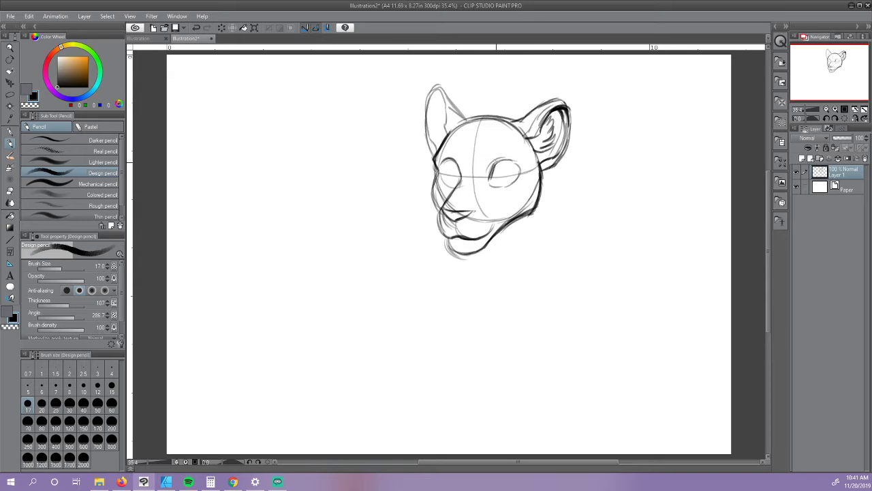
drag(488, 167, 524, 157)
mouse_move(455, 165)
mouse_down()
mouse_move(439, 155)
mouse_move(456, 154)
mouse_move(457, 167)
mouse_move(522, 157)
mouse_move(489, 179)
mouse_move(510, 165)
mouse_move(518, 176)
mouse_move(490, 181)
mouse_move(508, 184)
mouse_move(520, 173)
mouse_up()
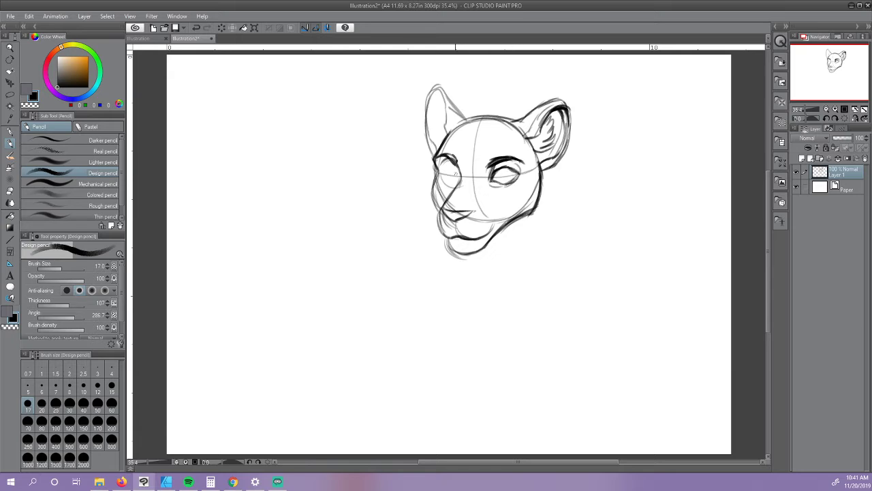
mouse_move(443, 165)
mouse_down()
mouse_move(460, 176)
mouse_move(449, 184)
mouse_move(458, 178)
mouse_move(449, 163)
mouse_up()
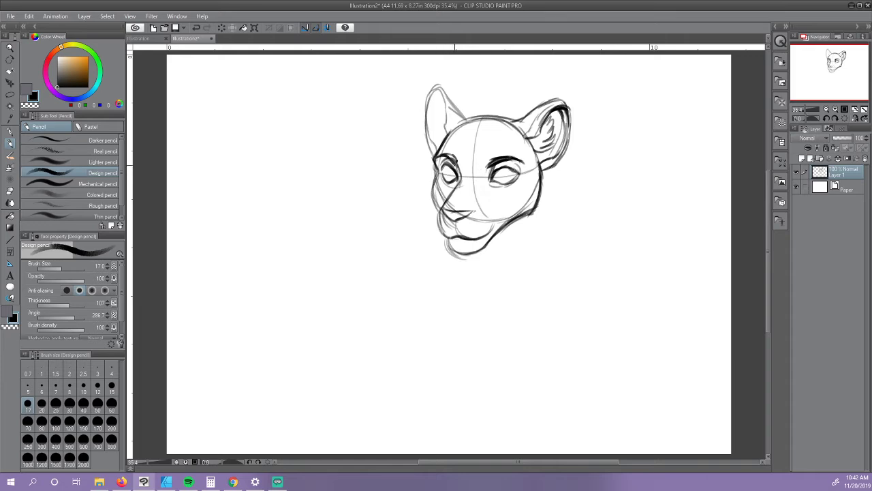
Step: Draw irises and dark pupils in both eyes at 66.7% zoom, and thicken the eyelid lines and inner corners
click(834, 108)
drag(829, 66, 823, 61)
click(836, 109)
mouse_move(343, 244)
mouse_down()
mouse_move(314, 233)
mouse_move(340, 239)
mouse_move(340, 247)
mouse_move(321, 231)
mouse_move(323, 247)
mouse_move(337, 252)
mouse_up()
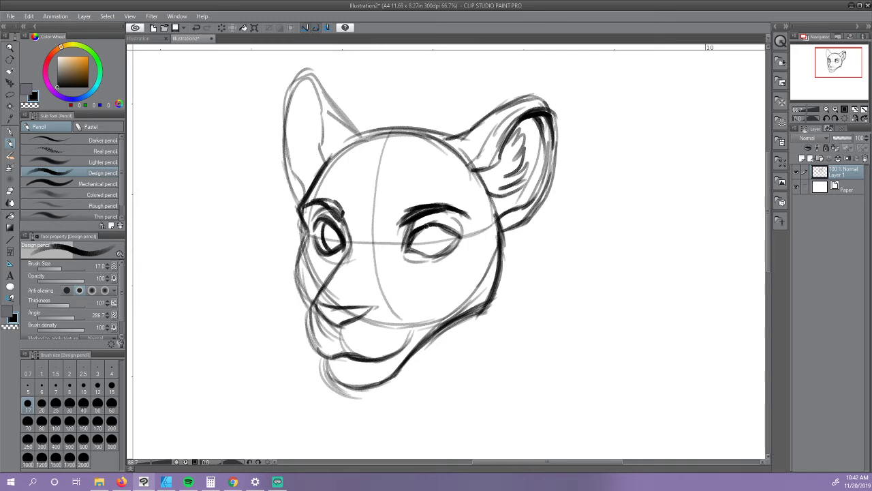
mouse_move(431, 225)
mouse_down()
mouse_move(422, 242)
mouse_move(439, 253)
mouse_up()
mouse_move(328, 227)
mouse_down()
mouse_move(338, 243)
mouse_move(334, 230)
mouse_up()
mouse_move(431, 233)
mouse_down()
mouse_move(444, 255)
mouse_move(453, 234)
mouse_move(436, 242)
mouse_move(442, 228)
mouse_move(435, 237)
mouse_move(442, 233)
mouse_move(423, 219)
mouse_move(451, 226)
mouse_up()
mouse_move(336, 221)
mouse_down()
mouse_move(314, 218)
mouse_move(332, 275)
mouse_up()
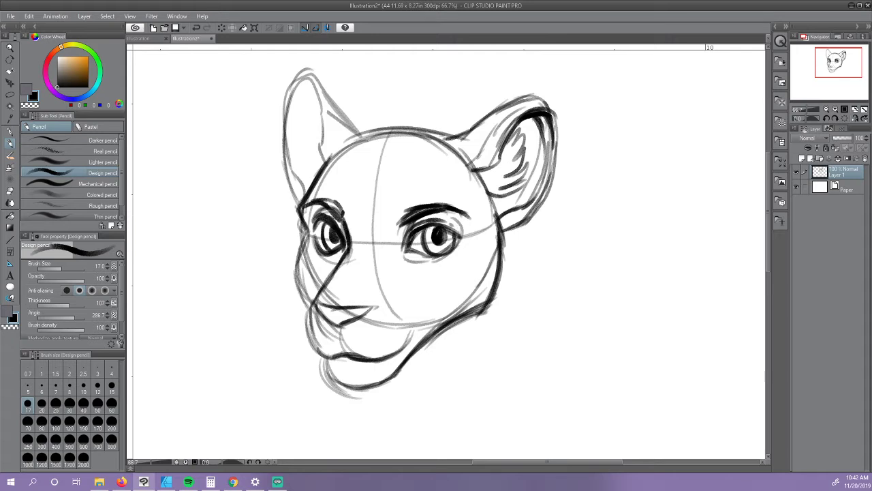
mouse_move(413, 256)
mouse_down()
mouse_move(401, 256)
mouse_move(450, 242)
mouse_up()
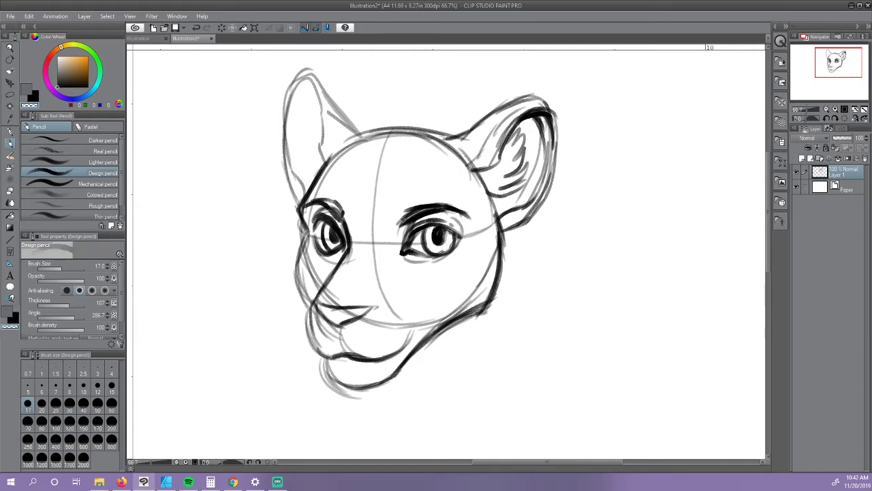
Step: Erase the excess thickness of the near eyebrow with transparent colour, and redraw the inner ends of both brows
mouse_move(403, 220)
mouse_down()
mouse_move(463, 210)
mouse_move(406, 212)
mouse_up()
key(c)
drag(400, 222, 407, 210)
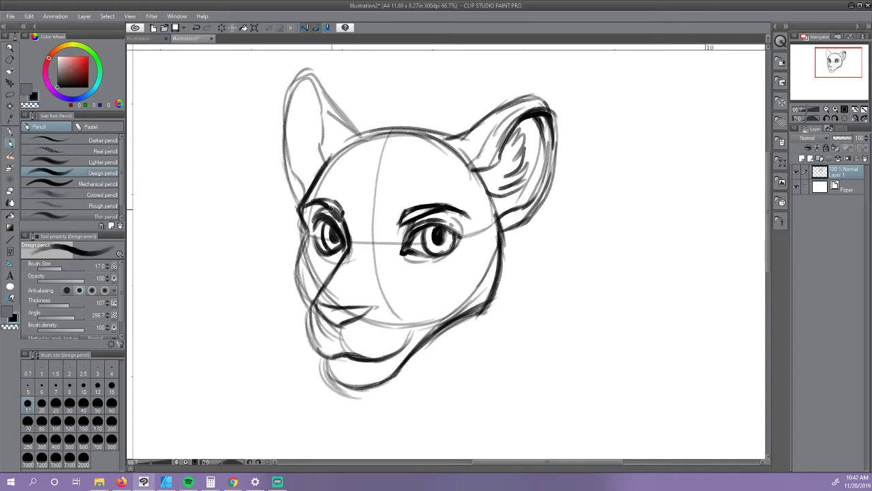
drag(332, 209, 340, 217)
Step: Add rough fur strokes to the far cheek, and darken the outlines of the muzzle, mouth and chin
drag(324, 280, 310, 306)
mouse_move(307, 239)
mouse_down()
mouse_move(292, 266)
mouse_move(306, 308)
mouse_move(304, 341)
mouse_move(325, 357)
mouse_move(344, 354)
mouse_up()
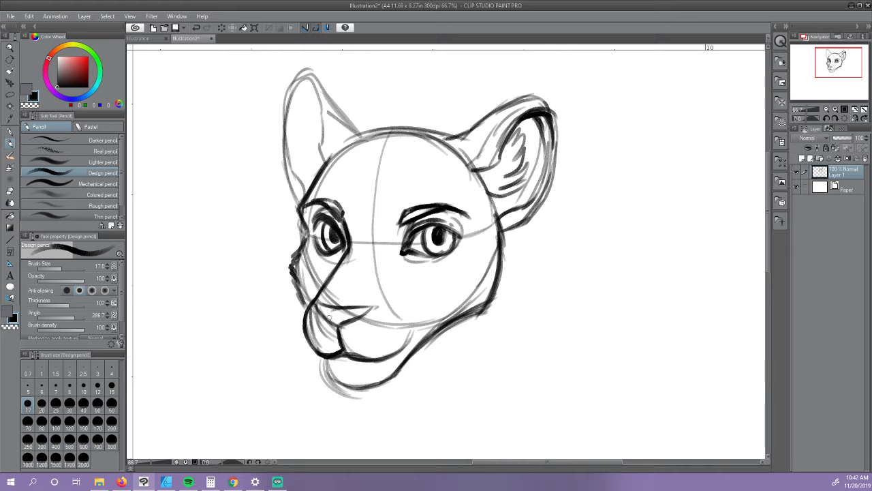
mouse_move(315, 308)
mouse_down()
mouse_move(376, 358)
mouse_move(415, 328)
mouse_move(407, 346)
mouse_move(374, 357)
mouse_up()
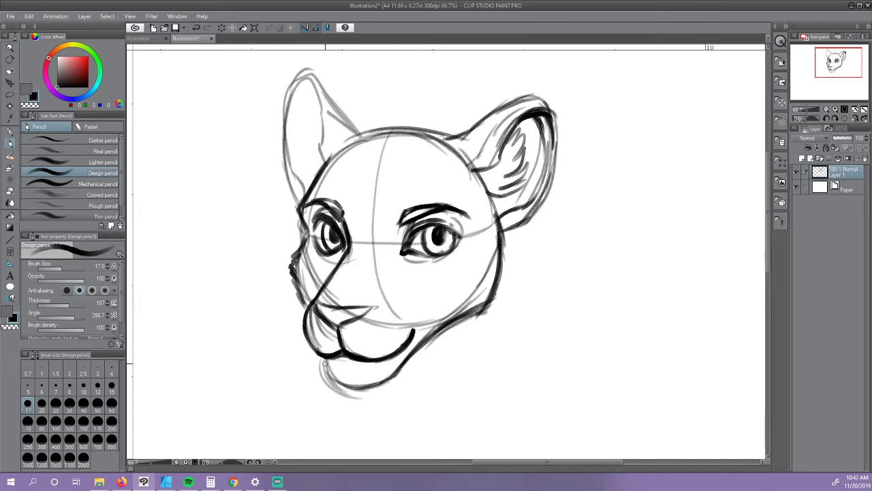
mouse_move(325, 364)
mouse_down()
mouse_move(332, 382)
mouse_move(361, 389)
mouse_up()
Step: Sketch the back and front neck lines below the jaw and short fur strokes beneath the chin
mouse_move(472, 317)
mouse_down()
mouse_move(466, 357)
mouse_move(484, 390)
mouse_up()
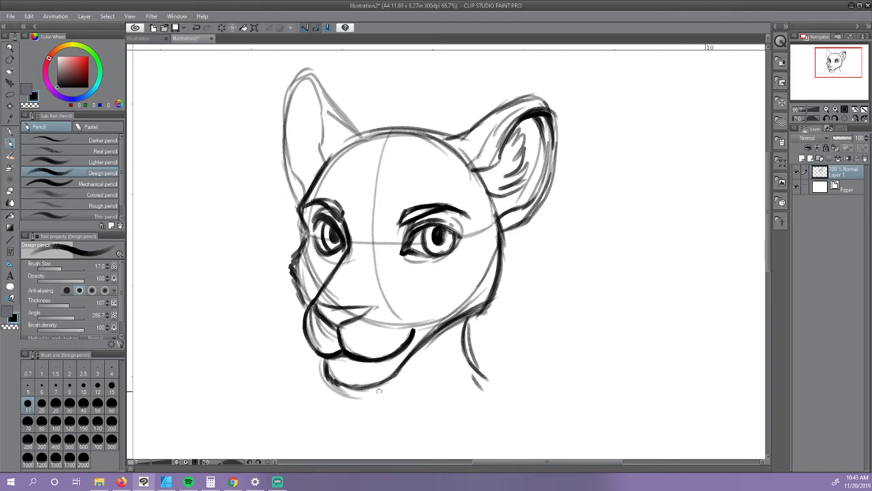
drag(374, 387, 353, 412)
drag(445, 346, 401, 432)
drag(397, 408, 392, 421)
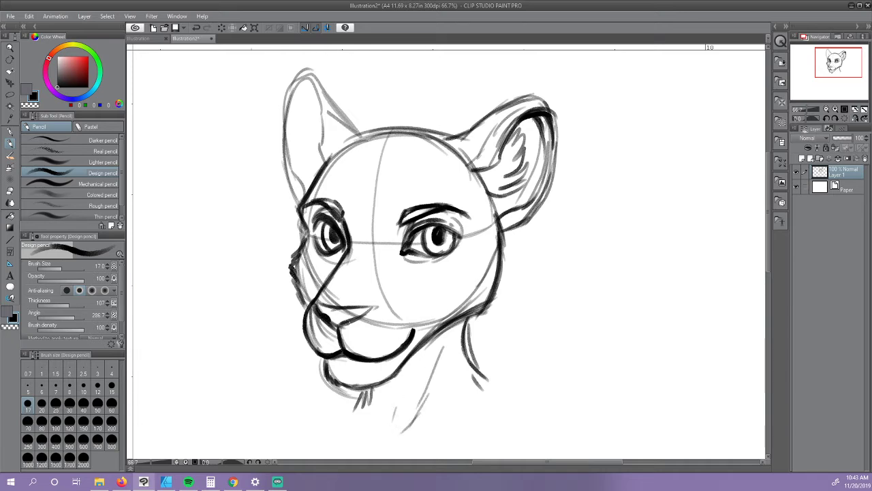
Step: Darken the nose and nostrils, and erase stray construction lines around the nose bridge and far cheek with transparent colour
mouse_move(347, 321)
mouse_down()
mouse_move(336, 329)
mouse_move(312, 304)
mouse_up()
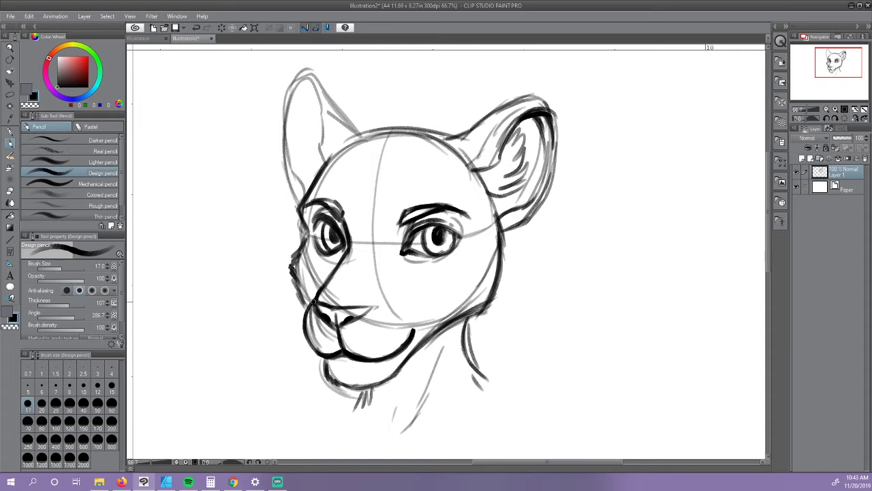
mouse_move(334, 271)
mouse_down()
mouse_move(317, 295)
mouse_move(341, 261)
mouse_up()
click(34, 105)
mouse_move(327, 296)
mouse_down()
mouse_move(319, 292)
mouse_move(328, 281)
mouse_move(323, 300)
mouse_move(341, 301)
mouse_up()
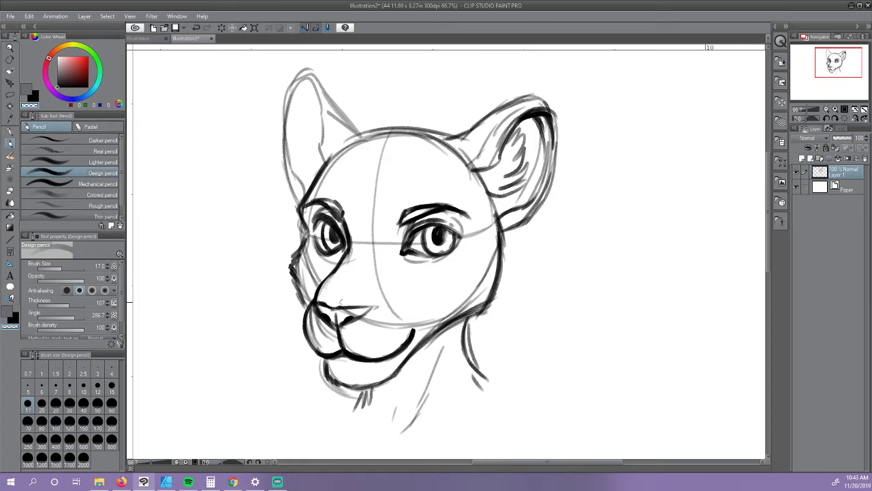
mouse_move(346, 265)
mouse_down()
mouse_move(356, 252)
mouse_move(344, 267)
mouse_move(305, 257)
mouse_move(300, 269)
mouse_move(311, 259)
mouse_up()
mouse_move(316, 263)
mouse_down()
mouse_move(302, 284)
mouse_move(313, 288)
mouse_up()
key(c)
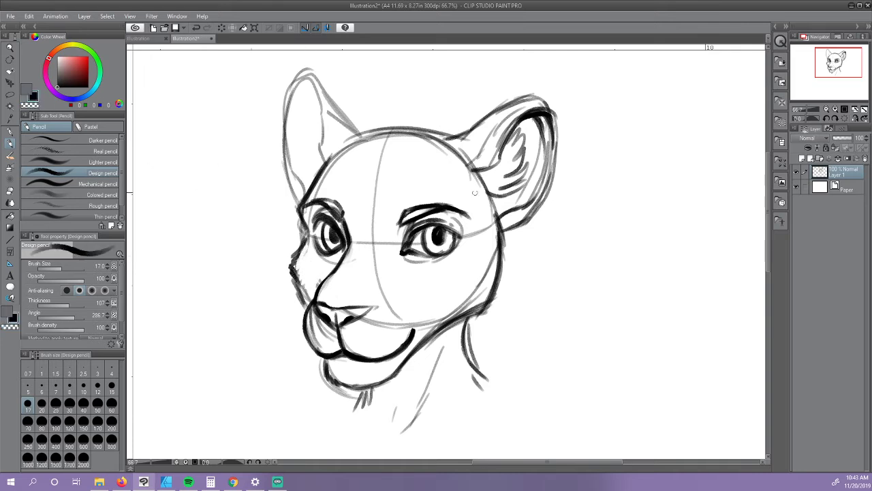
Step: Flip the canvas view horizontally and redraw the narrow far ear with a bold outline, inner contour and fur strokes
click(855, 118)
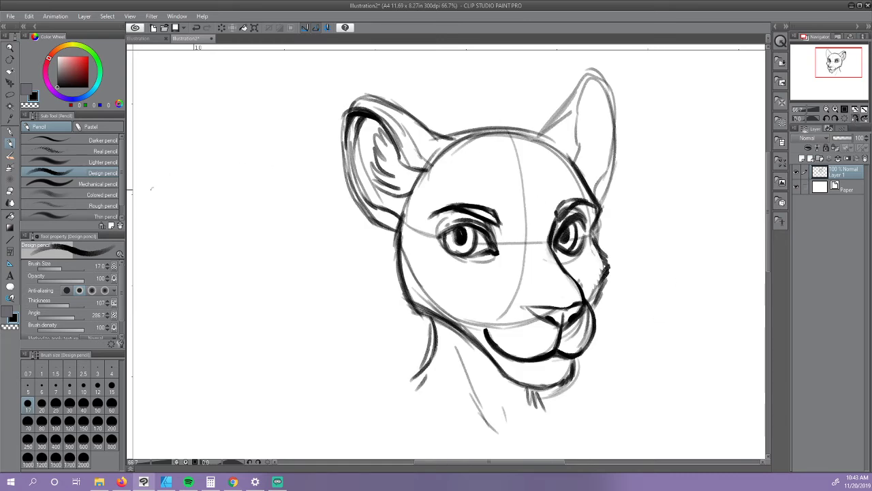
mouse_move(533, 131)
mouse_down()
mouse_move(554, 114)
mouse_move(585, 72)
mouse_move(604, 89)
mouse_up()
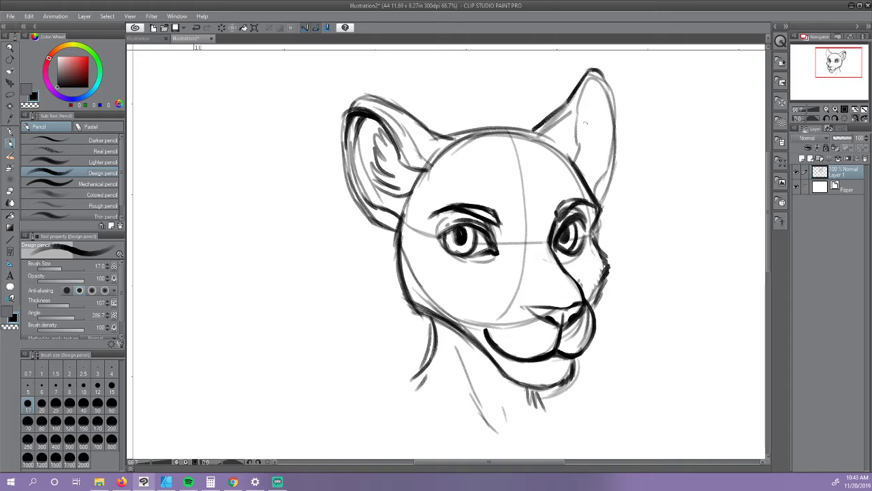
drag(574, 165, 590, 83)
mouse_move(583, 115)
mouse_down()
mouse_move(609, 83)
mouse_move(620, 143)
mouse_move(611, 183)
mouse_up()
mouse_move(591, 76)
mouse_down()
mouse_move(617, 107)
mouse_move(599, 191)
mouse_up()
mouse_move(584, 117)
mouse_down()
mouse_move(602, 131)
mouse_move(597, 189)
mouse_up()
drag(621, 111, 606, 199)
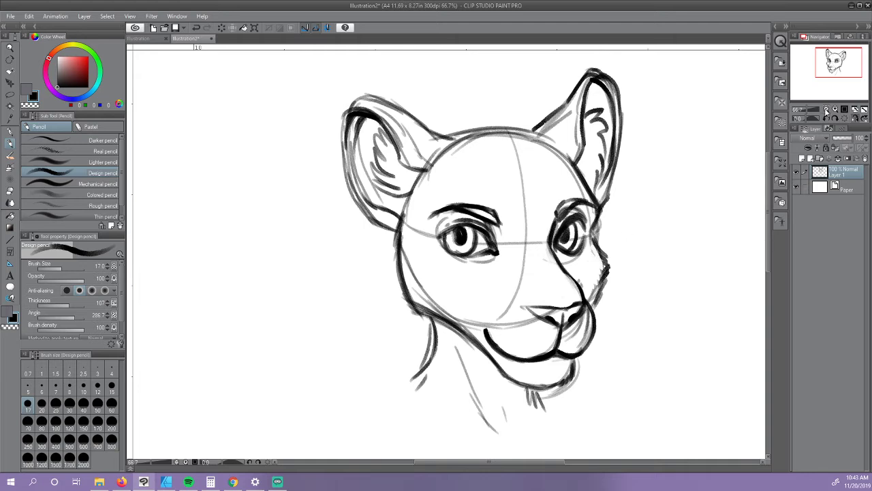
Step: Add dark strokes to the fur tuft beneath the chin at 50% zoom
key(ctrl+minus)
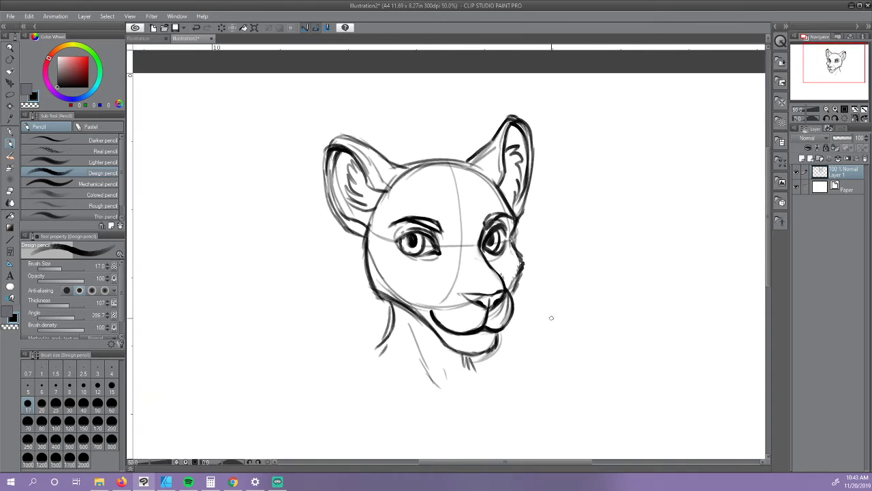
drag(477, 356, 480, 379)
Step: Lasso the far eye with its brow and cheek edge, and shift it slightly outward with a Scale/Rotate transform
click(10, 94)
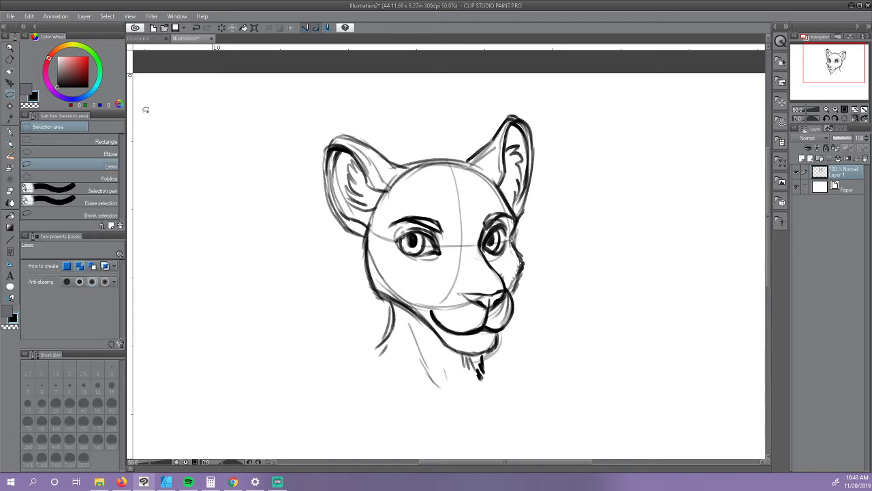
mouse_move(494, 278)
mouse_down()
mouse_move(480, 263)
mouse_move(486, 208)
mouse_move(514, 203)
mouse_move(522, 250)
mouse_move(503, 271)
mouse_up()
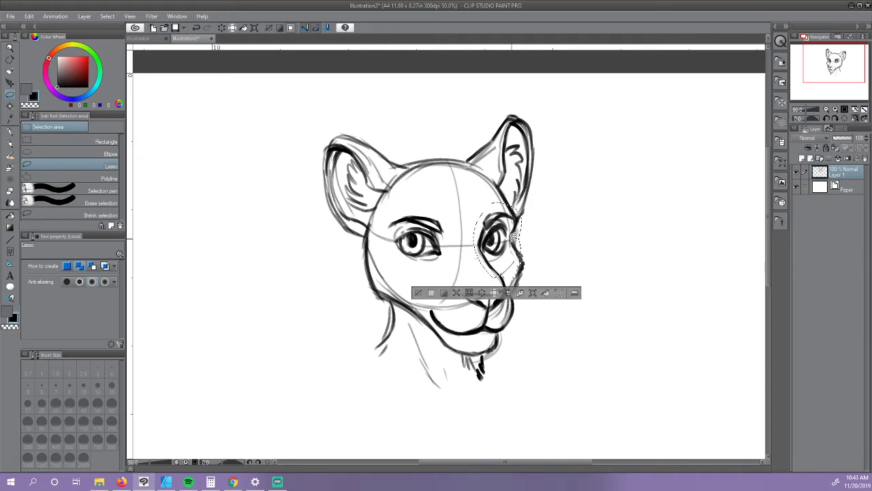
key(ctrl+t)
drag(515, 235, 518, 236)
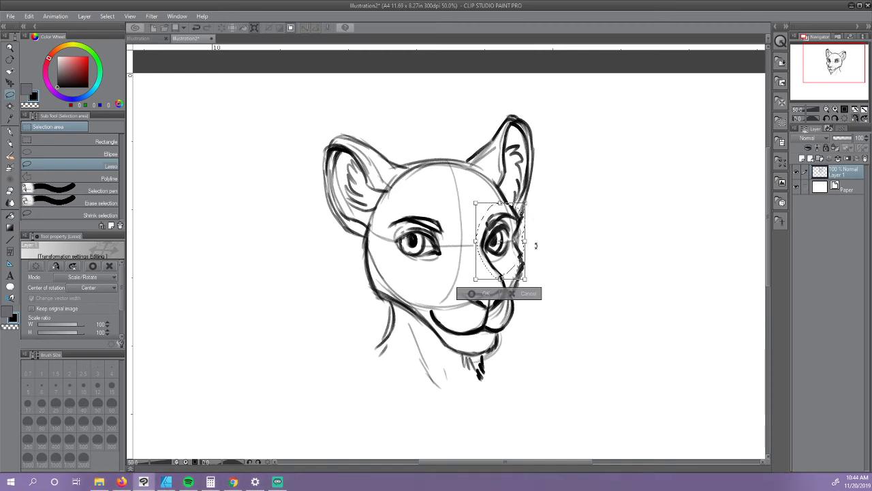
click(486, 293)
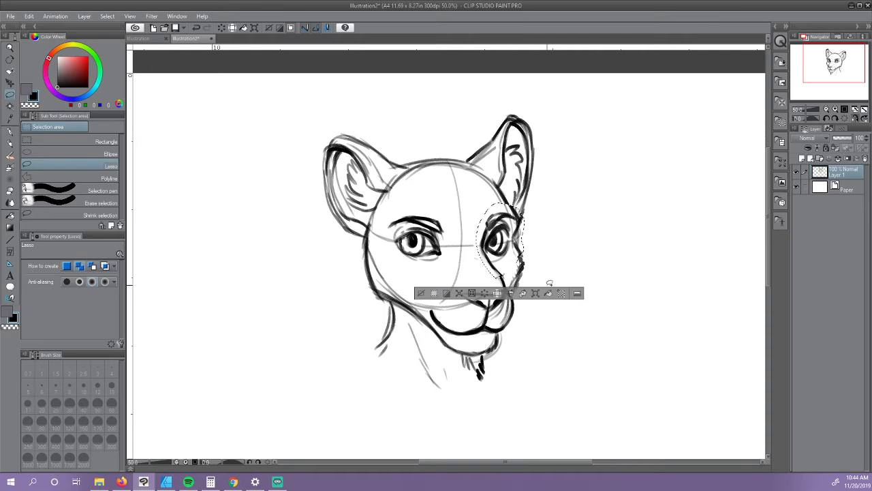
key(ctrl+d)
Step: Redraw the far cheek's outline with the Design pencil, and flip the canvas view back horizontally
click(10, 142)
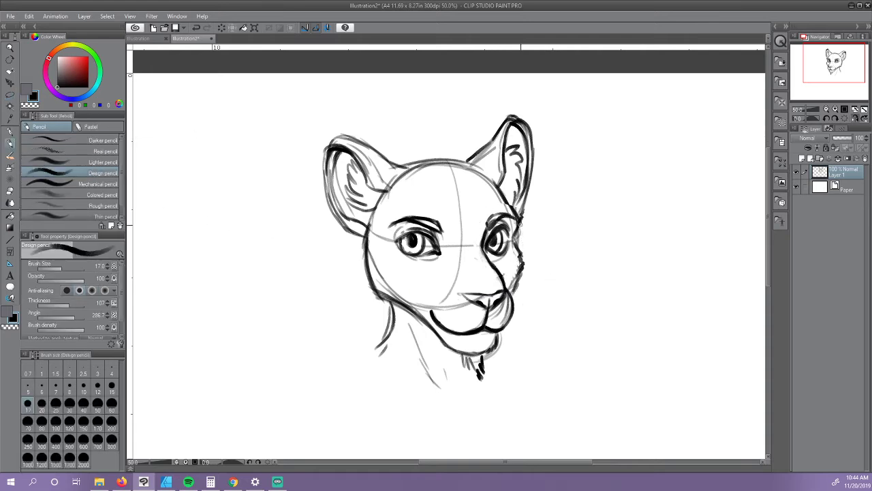
drag(525, 256, 512, 296)
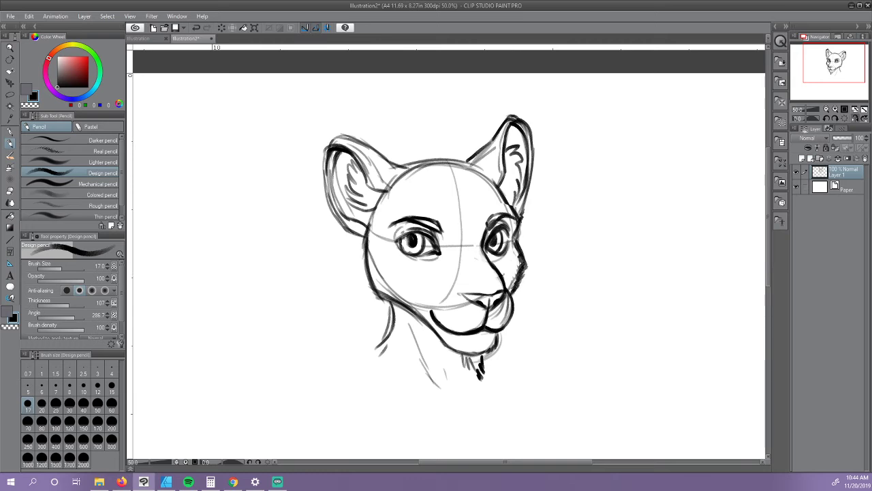
click(855, 119)
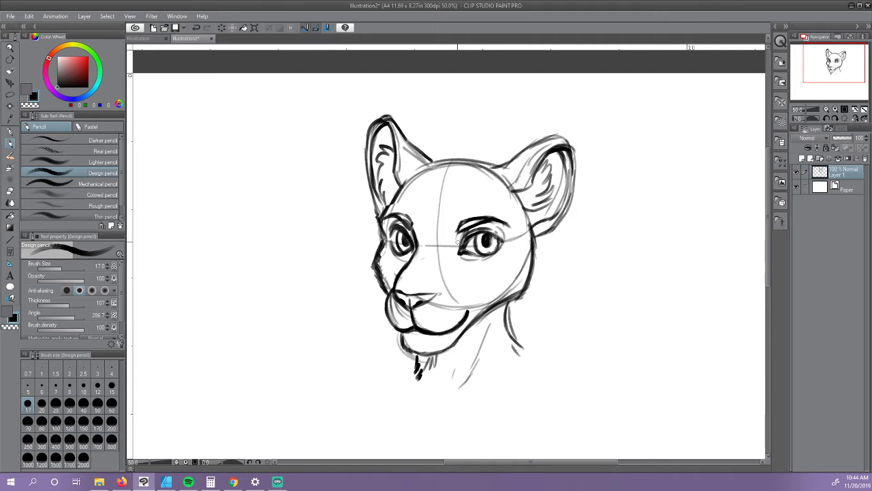
Step: Stroke the near eye's inner corner, then lasso the eye with its brow and shift it slightly inward with a Scale/Rotate transform
drag(458, 235, 454, 260)
key(m)
mouse_move(496, 205)
mouse_down()
mouse_move(505, 271)
mouse_move(516, 217)
mouse_move(495, 240)
mouse_up()
key(ctrl+t)
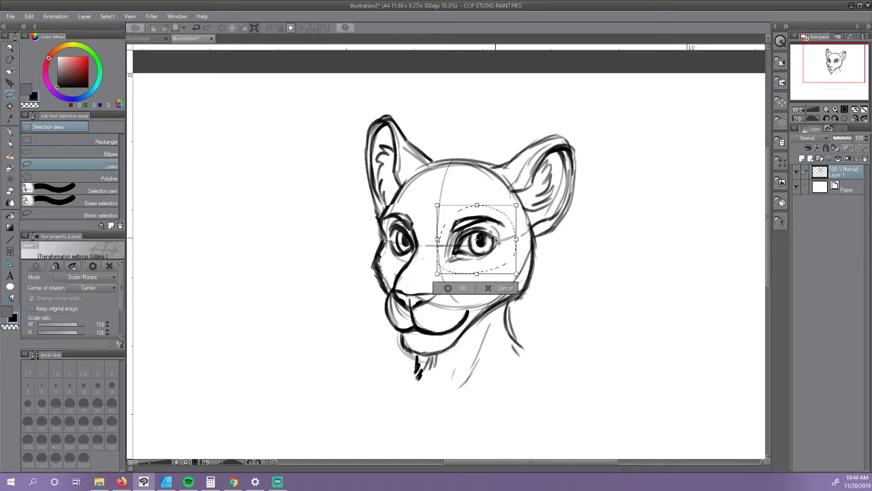
click(463, 289)
click(472, 300)
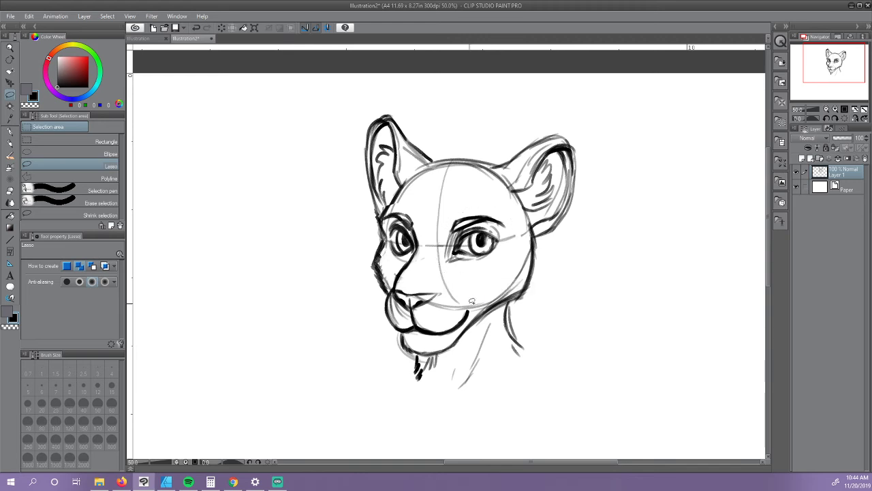
Step: Pencil the near side of the nose bridge, the muzzle edge with whisker dots, and the head edge below the far ear
click(10, 142)
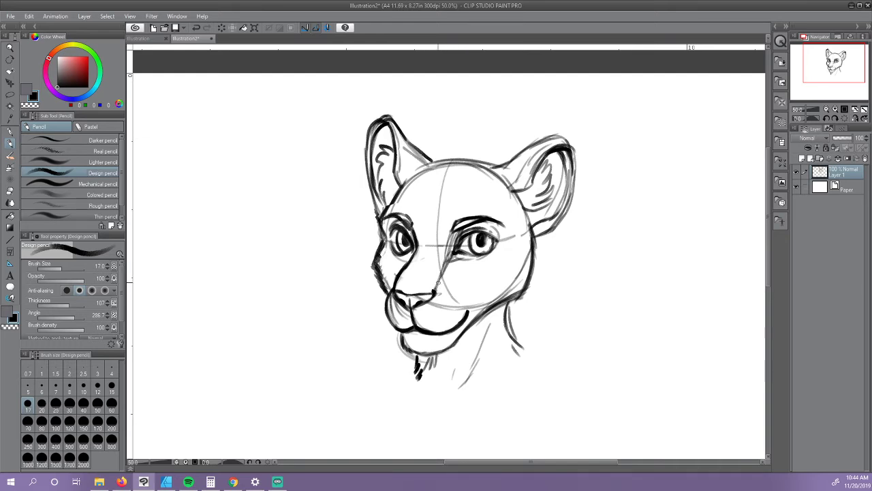
drag(439, 281, 455, 250)
drag(391, 298, 387, 311)
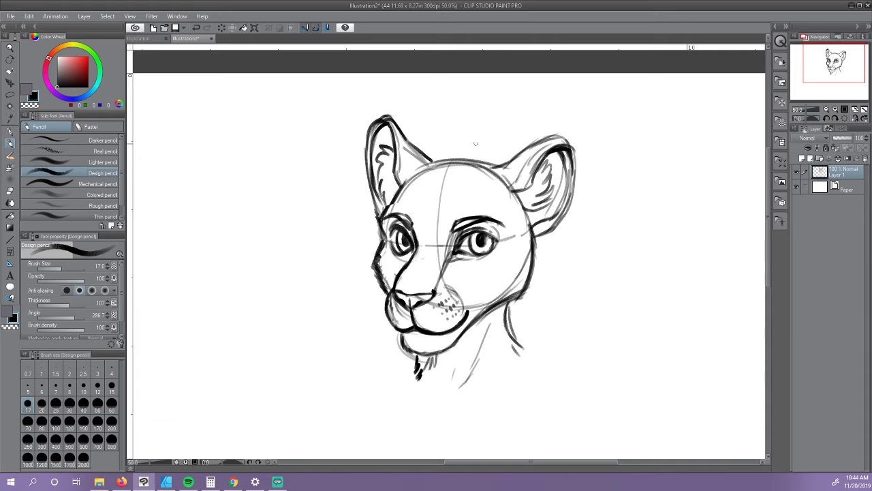
drag(382, 216, 400, 188)
Step: Add a new raster layer and draw hair strands sweeping from the forehead parting across the far side of the head
click(802, 158)
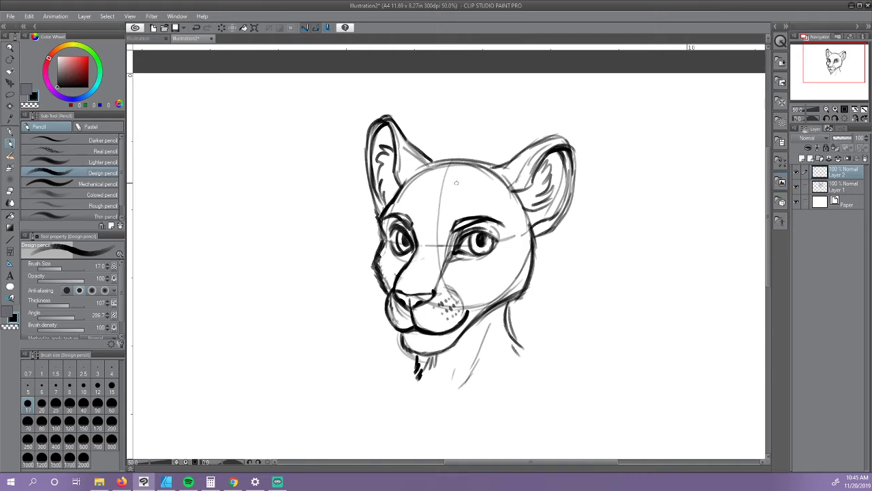
mouse_move(456, 183)
mouse_down()
mouse_move(440, 175)
mouse_move(394, 199)
mouse_move(339, 255)
mouse_up()
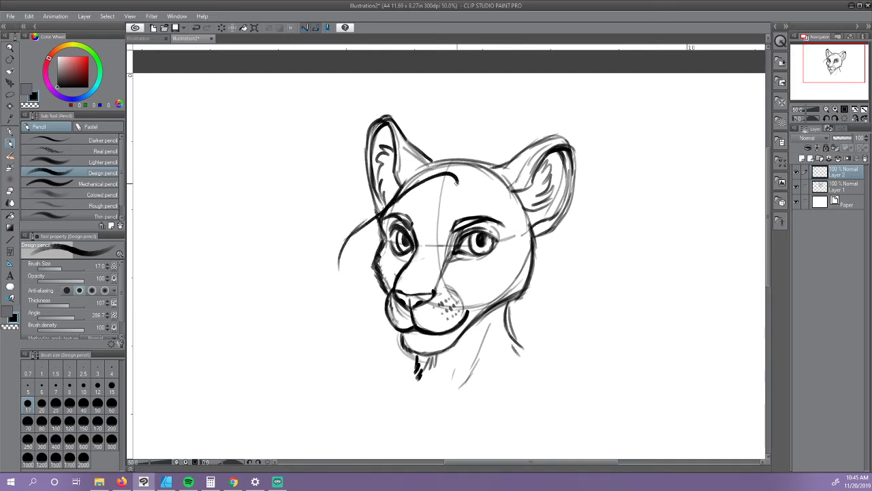
mouse_move(456, 183)
mouse_down()
mouse_move(399, 182)
mouse_move(368, 217)
mouse_up()
mouse_move(433, 161)
mouse_down()
mouse_move(476, 158)
mouse_move(467, 175)
mouse_move(455, 161)
mouse_move(464, 160)
mouse_move(473, 178)
mouse_move(476, 171)
mouse_move(398, 183)
mouse_move(393, 195)
mouse_up()
drag(425, 160, 454, 144)
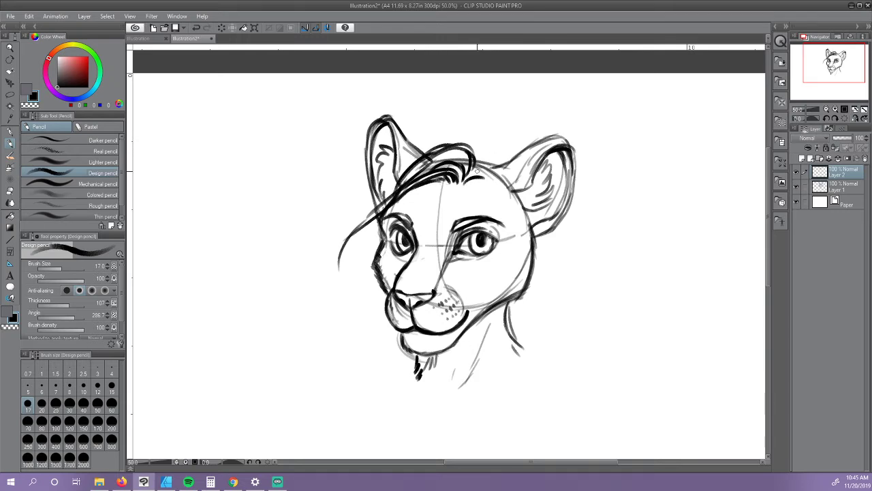
Step: Draw near-side hair strands from the forehead parting down past the cheek to beside the neck
mouse_move(476, 170)
mouse_down()
mouse_move(510, 208)
mouse_move(526, 252)
mouse_up()
drag(495, 174, 555, 300)
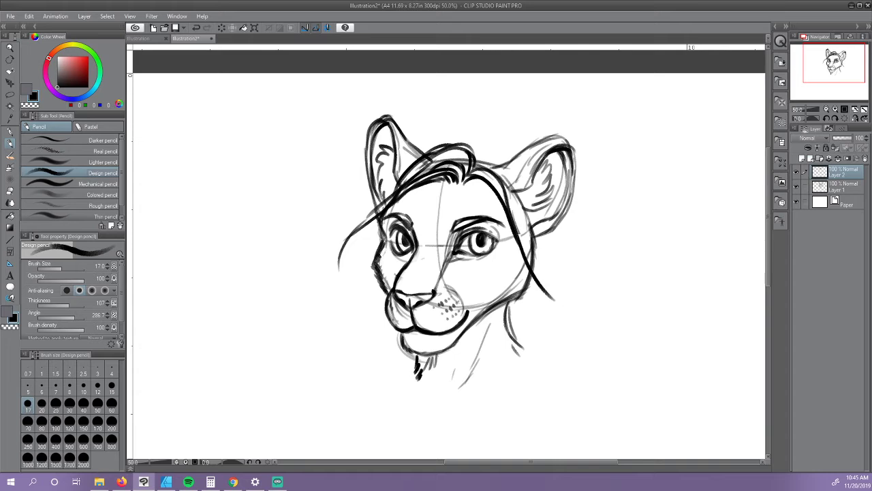
drag(520, 233, 566, 284)
drag(529, 261, 542, 334)
drag(540, 300, 520, 345)
drag(522, 218, 546, 264)
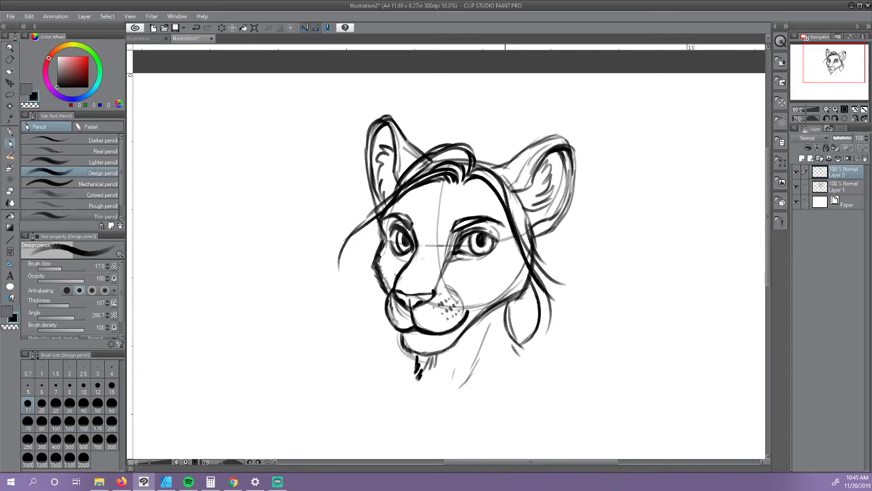
Step: Extend the near-side hair into a wavy lock with a curved tip, and add inner strands behind the jaw
drag(505, 181, 545, 265)
drag(537, 225, 574, 294)
drag(534, 258, 550, 365)
drag(574, 294, 515, 387)
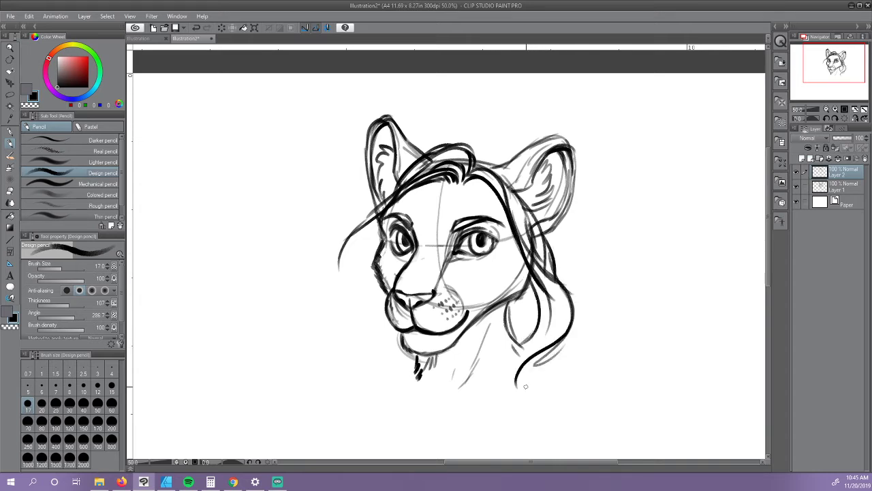
drag(563, 355, 525, 400)
mouse_move(531, 291)
mouse_down()
mouse_move(515, 339)
mouse_move(506, 332)
mouse_up()
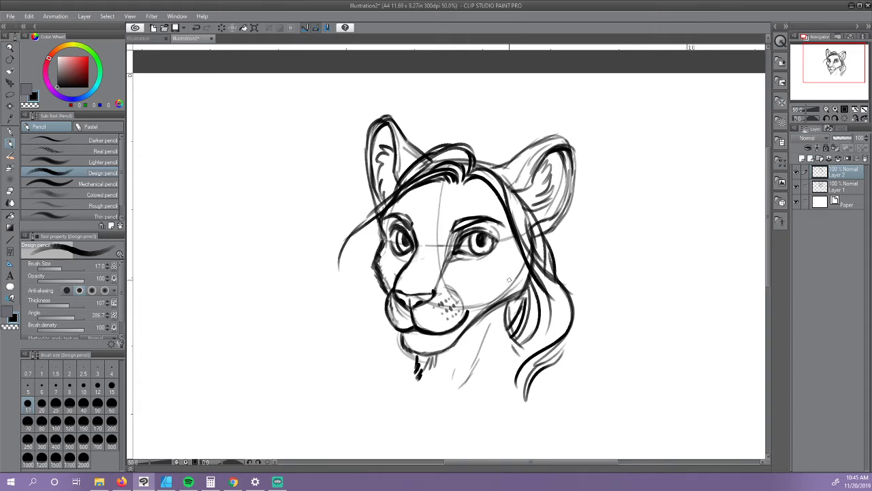
Step: Thicken the hair lock curving outside the far cheek, and undo the extra strands drawn below it
drag(398, 182, 356, 222)
drag(391, 193, 336, 266)
mouse_move(368, 217)
mouse_down()
mouse_move(347, 240)
mouse_move(350, 297)
mouse_up()
mouse_move(368, 236)
mouse_down()
mouse_move(341, 319)
mouse_move(341, 350)
mouse_up()
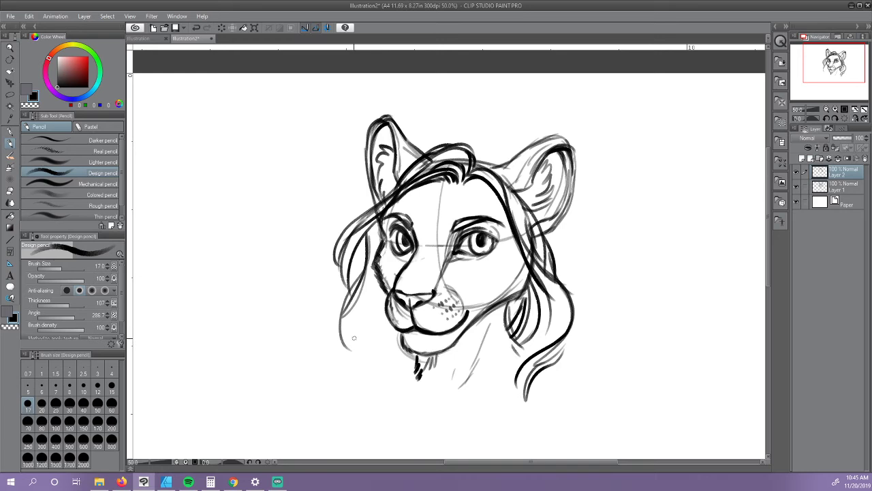
key(ctrl+z)
key(ctrl+z)
key(ctrl+z)
Step: Draw hair strands over the crown between the ears and long strands falling from behind the near ear
mouse_move(477, 163)
mouse_down()
mouse_move(507, 157)
mouse_move(509, 146)
mouse_move(525, 152)
mouse_move(519, 139)
mouse_move(447, 142)
mouse_move(423, 153)
mouse_up()
mouse_move(484, 137)
mouse_down()
mouse_move(422, 151)
mouse_move(462, 136)
mouse_move(527, 146)
mouse_up()
drag(558, 219, 580, 271)
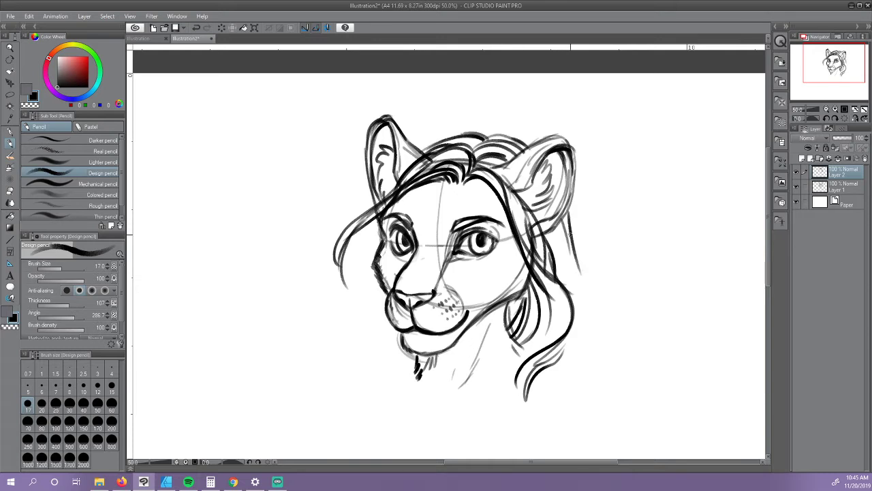
drag(570, 233, 593, 303)
mouse_move(561, 217)
mouse_down()
mouse_move(570, 286)
mouse_move(566, 266)
mouse_up()
drag(558, 224, 556, 284)
drag(572, 211, 604, 347)
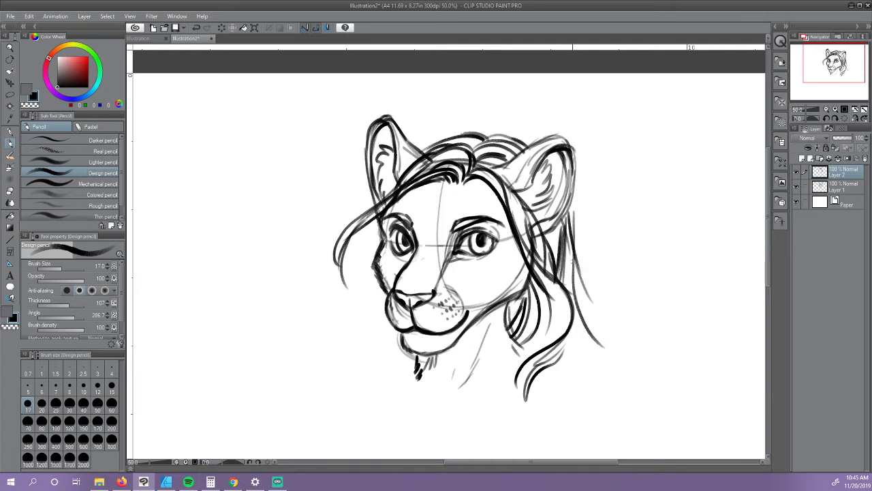
Step: Draw the long outer wavy lock on the near side, sweeping its end inward and filling it with inner strands
drag(571, 261, 623, 375)
drag(578, 308, 603, 400)
drag(632, 351, 518, 438)
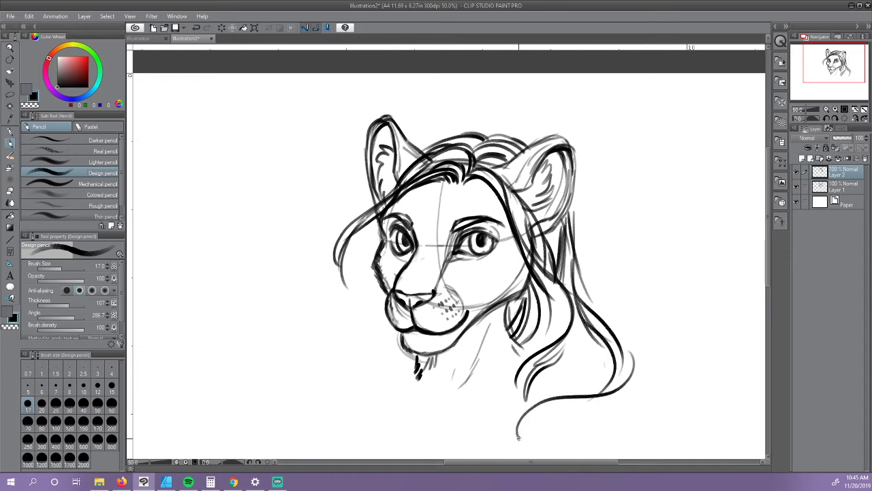
drag(583, 399, 518, 439)
drag(600, 368, 581, 396)
drag(589, 315, 545, 397)
drag(577, 371, 561, 387)
drag(587, 342, 565, 384)
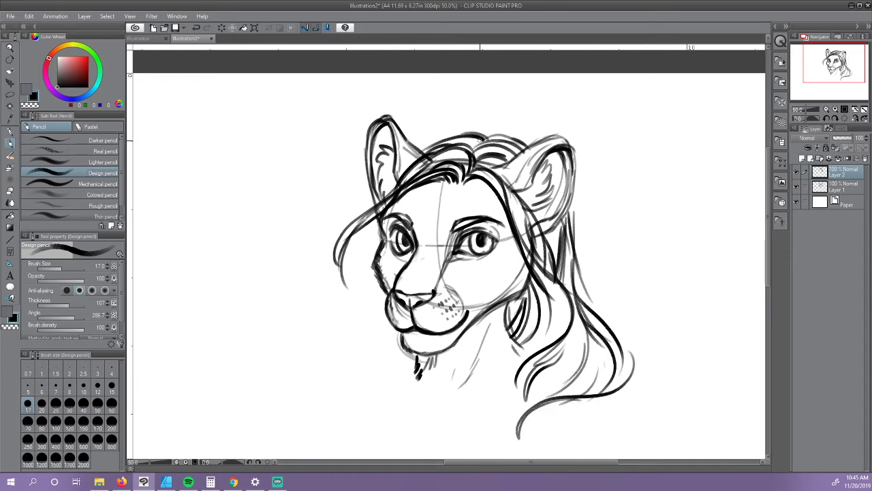
Step: Build up the crown hair toward the far ear and add light strands falling in front of that ear
drag(469, 131, 417, 151)
drag(478, 134, 389, 161)
mouse_move(434, 139)
mouse_down()
mouse_move(375, 176)
mouse_move(389, 163)
mouse_move(363, 222)
mouse_up()
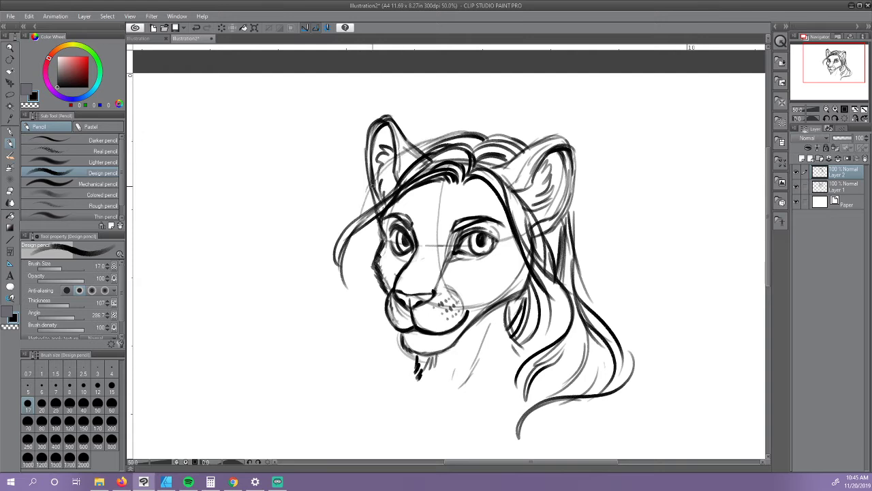
drag(374, 185, 358, 231)
drag(381, 174, 358, 238)
mouse_move(411, 148)
mouse_down()
mouse_move(447, 133)
mouse_move(432, 138)
mouse_up()
drag(447, 133, 428, 141)
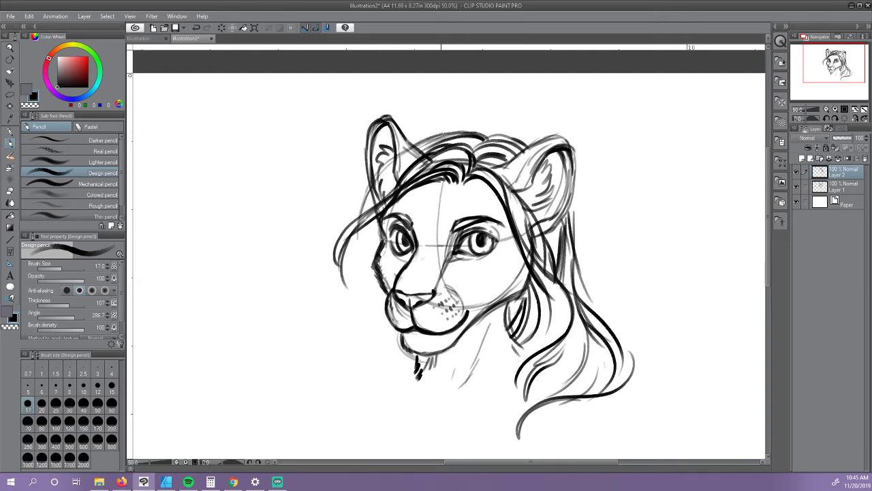
Step: Draw hanging strands beside the far cheek, undoing and redrawing them down to chin level
mouse_move(370, 188)
mouse_down()
mouse_move(356, 286)
mouse_move(356, 224)
mouse_move(353, 261)
mouse_up()
drag(356, 226, 366, 317)
key(ctrl+z)
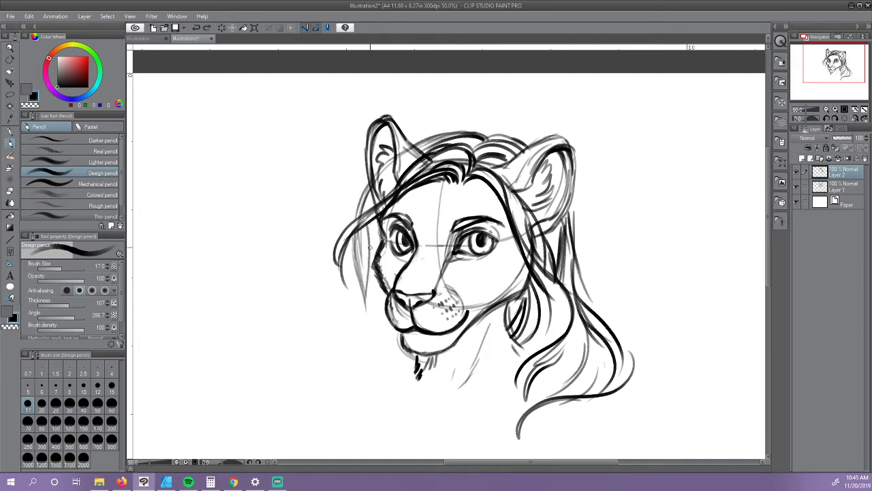
key(ctrl+z)
drag(368, 225, 370, 297)
drag(366, 226, 373, 311)
drag(362, 270, 366, 315)
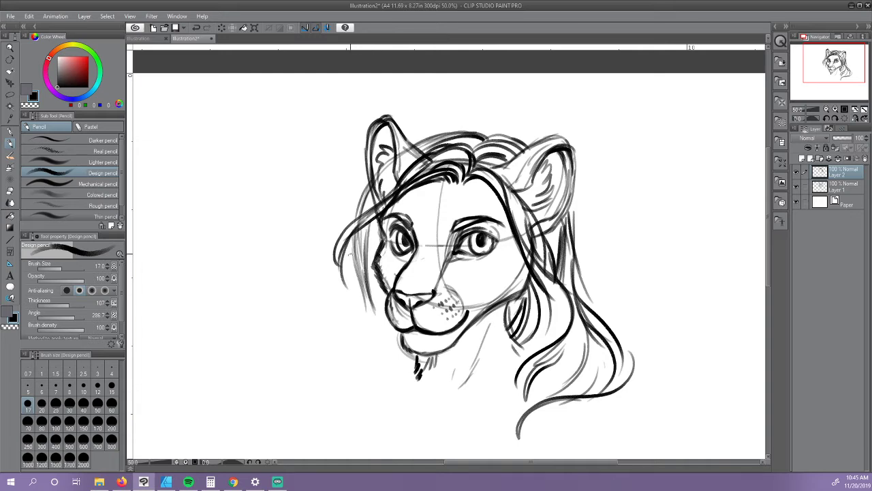
drag(361, 253, 371, 342)
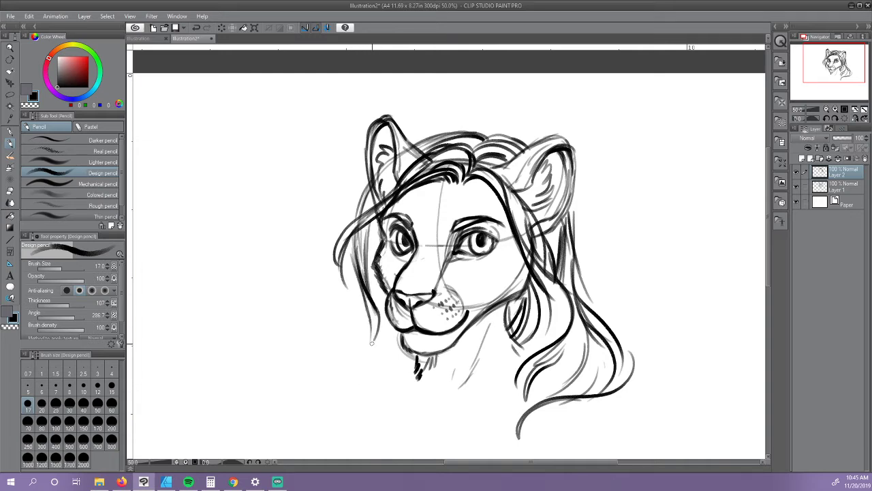
Step: Extend the far-side hair into a wavy lock that swings outward below the chin and curls at its end
drag(384, 312, 336, 390)
drag(396, 330, 338, 413)
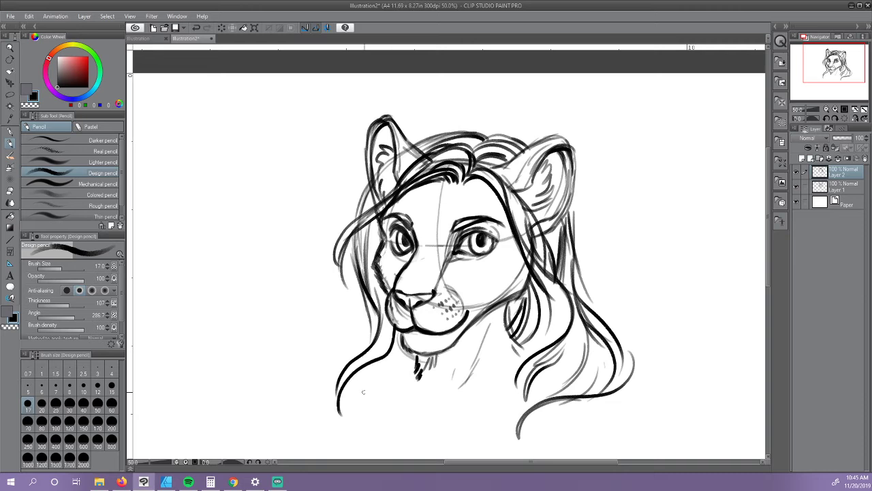
drag(370, 362, 368, 421)
drag(373, 383, 368, 423)
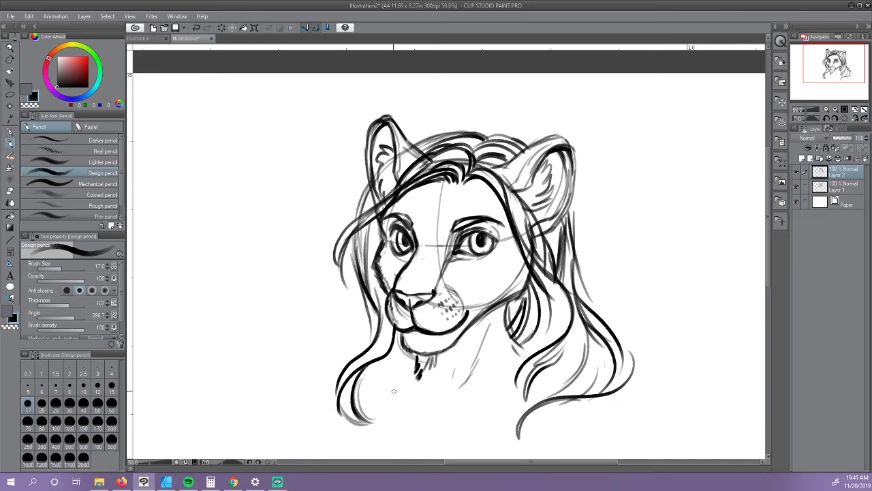
Step: Shade the far-side gap beneath the chin, and add dark accents to the near side of the neck, chest and shoulder
drag(399, 338, 355, 392)
drag(411, 361, 401, 373)
mouse_move(415, 363)
mouse_down()
mouse_move(407, 373)
mouse_move(379, 372)
mouse_move(387, 368)
mouse_up()
mouse_move(405, 338)
mouse_down()
mouse_move(399, 357)
mouse_move(377, 373)
mouse_up()
drag(509, 346, 523, 355)
drag(428, 390, 442, 401)
mouse_move(514, 337)
mouse_down()
mouse_move(523, 360)
mouse_move(570, 375)
mouse_up()
drag(551, 370, 573, 379)
Step: Draw the curled lower ends of the long near-side lock with doubled, flowing outlines
mouse_move(585, 355)
mouse_down()
mouse_move(523, 409)
mouse_move(520, 426)
mouse_up()
mouse_move(574, 399)
mouse_down()
mouse_move(543, 435)
mouse_move(551, 445)
mouse_up()
drag(555, 407, 548, 444)
mouse_move(523, 416)
mouse_down()
mouse_move(564, 451)
mouse_move(556, 428)
mouse_up()
drag(549, 426, 623, 348)
mouse_move(619, 386)
mouse_down()
mouse_move(628, 330)
mouse_move(634, 404)
mouse_move(550, 447)
mouse_up()
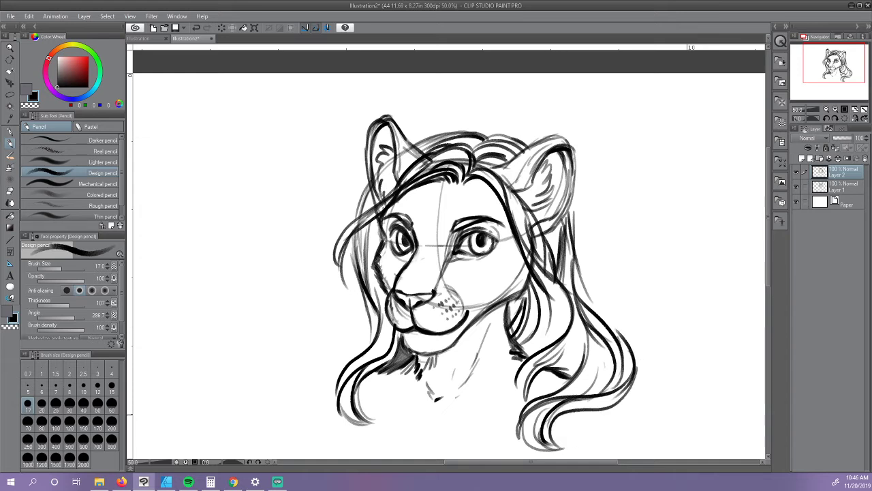
drag(555, 415, 581, 446)
Step: Hatch dark shading into the gaps between the near-side locks and the hair behind the jaw
mouse_move(526, 367)
mouse_down()
mouse_move(547, 383)
mouse_move(513, 413)
mouse_move(581, 331)
mouse_move(563, 364)
mouse_up()
mouse_move(574, 372)
mouse_down()
mouse_move(582, 340)
mouse_move(572, 373)
mouse_move(556, 371)
mouse_up()
mouse_move(522, 346)
mouse_down()
mouse_move(567, 306)
mouse_move(563, 335)
mouse_move(524, 356)
mouse_up()
drag(531, 344, 517, 351)
drag(555, 334, 550, 339)
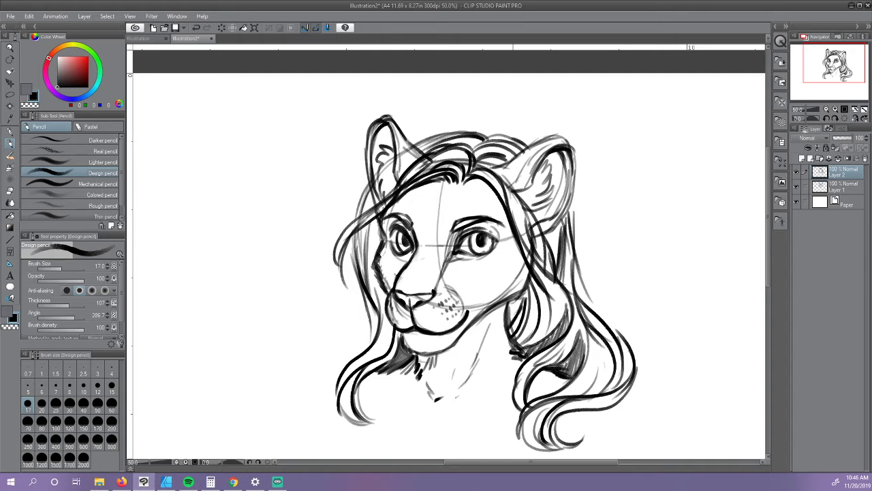
mouse_move(516, 297)
mouse_down()
mouse_move(514, 339)
mouse_move(529, 337)
mouse_up()
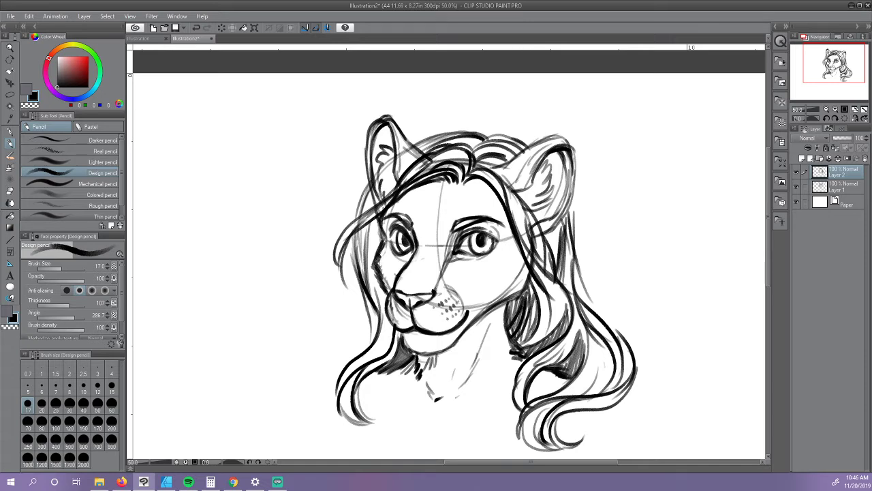
drag(534, 282, 528, 302)
drag(535, 308, 531, 326)
Step: Raise the brush size to 30, shade the hair beneath the near ear, and add strokes around the far eye
key(])
key(])
key(])
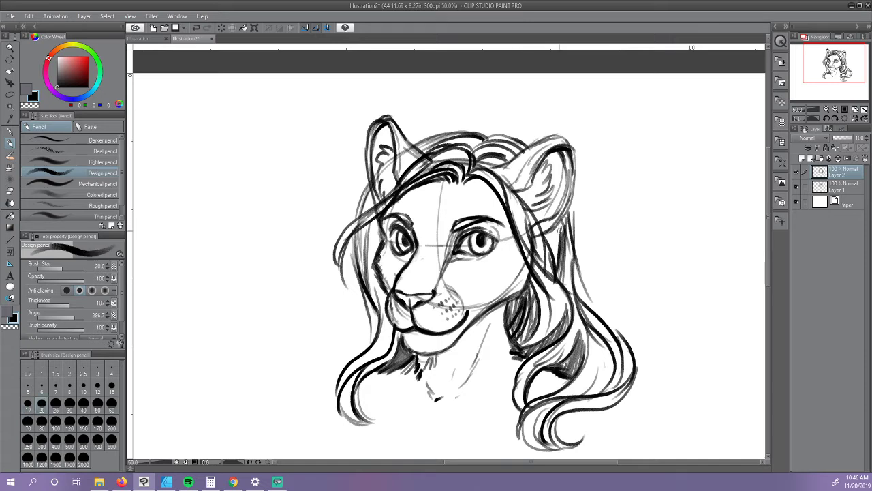
drag(499, 179, 550, 262)
drag(525, 207, 543, 250)
mouse_move(536, 230)
mouse_down()
mouse_move(550, 272)
mouse_move(536, 270)
mouse_up()
drag(554, 263, 550, 277)
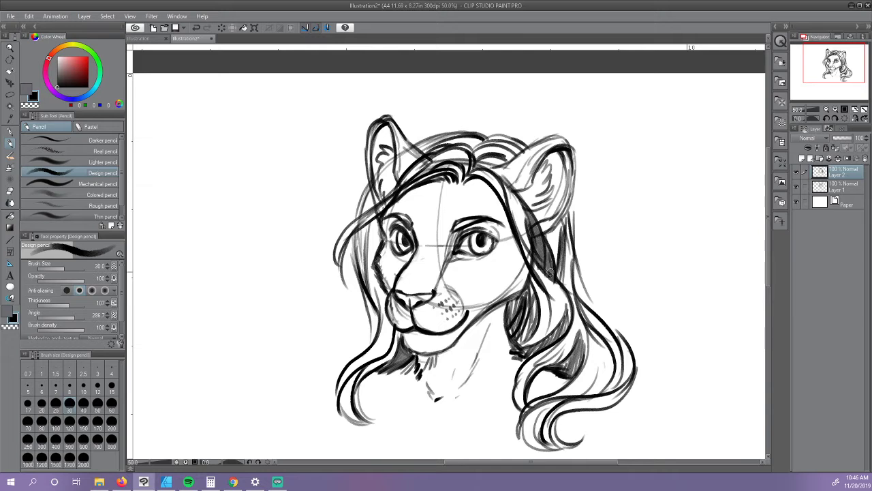
mouse_move(559, 229)
mouse_down()
mouse_move(549, 274)
mouse_move(546, 247)
mouse_up()
drag(569, 204, 542, 227)
mouse_move(570, 190)
mouse_down()
mouse_move(557, 222)
mouse_move(568, 223)
mouse_up()
drag(414, 228, 404, 261)
mouse_move(416, 218)
mouse_down()
mouse_move(383, 249)
mouse_move(412, 258)
mouse_move(389, 247)
mouse_move(402, 264)
mouse_move(411, 259)
mouse_up()
Step: With transparent colour, erase the Layer 1 head lines showing through the hair by the near temple, at 33.3% zoom
click(31, 106)
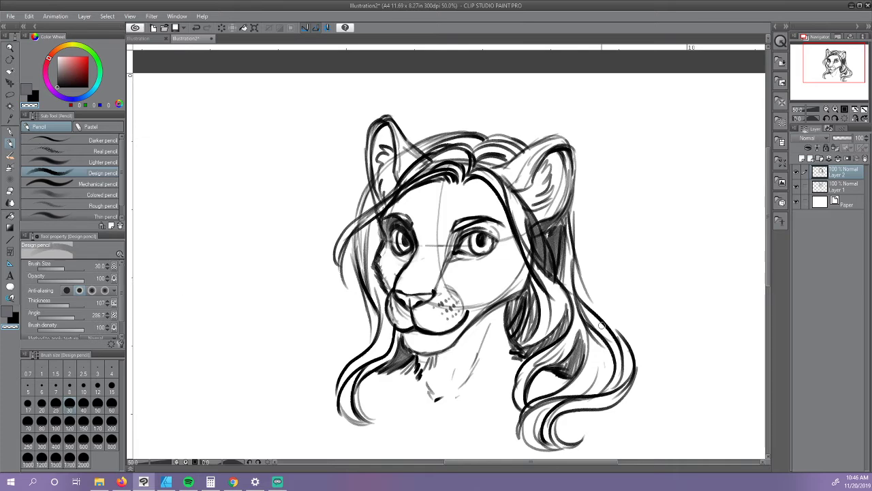
click(826, 109)
drag(826, 73, 832, 72)
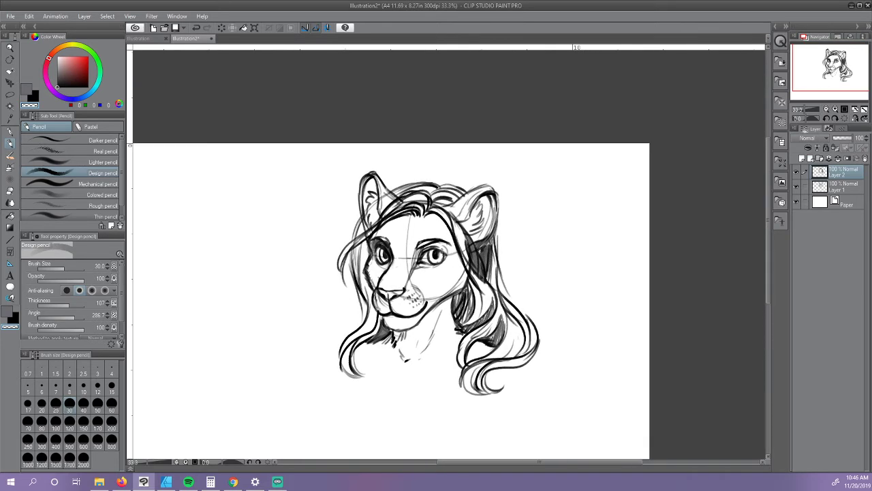
click(836, 194)
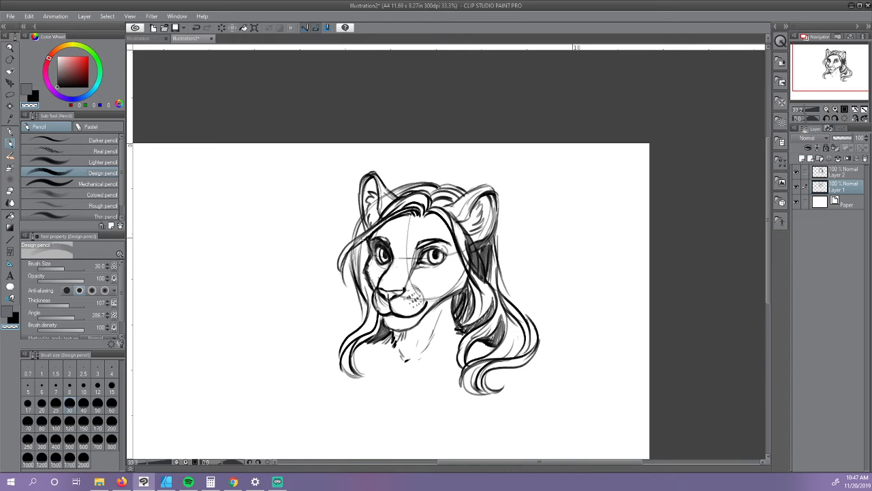
drag(466, 237, 470, 257)
Step: Merge Layer 2 with the layer below, and toggle the merged layer's visibility off and on
click(847, 172)
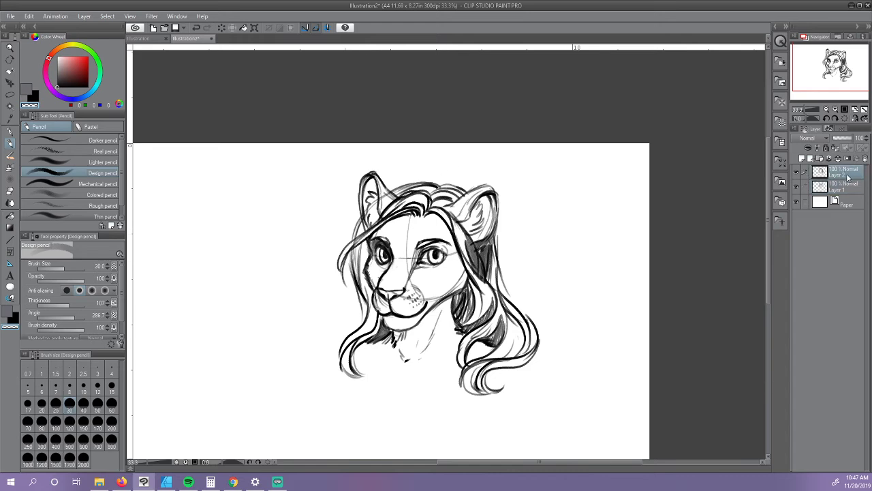
right_click(848, 172)
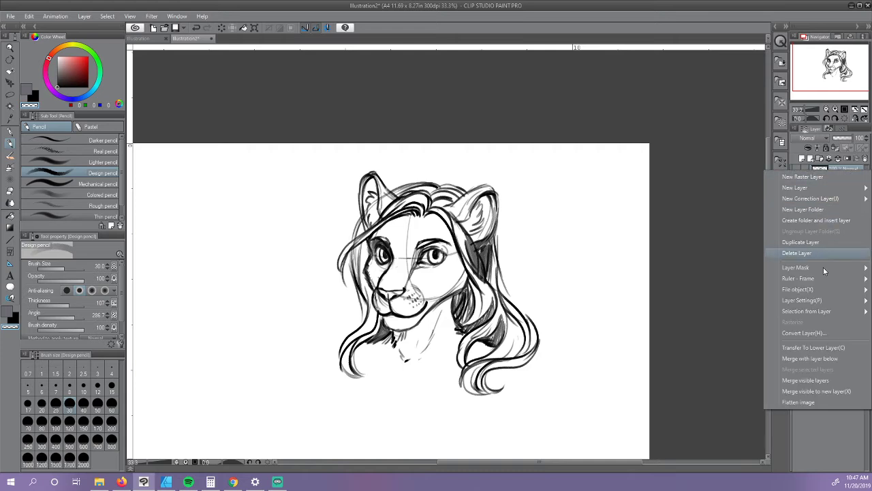
click(840, 360)
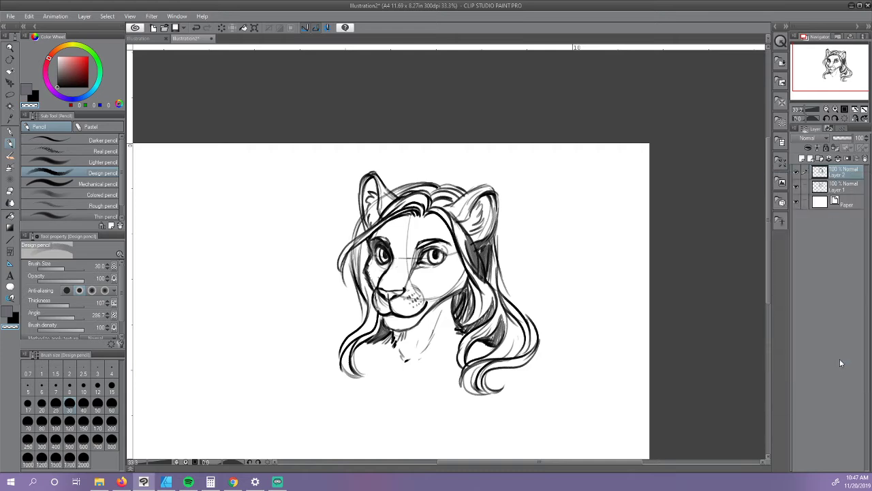
click(796, 175)
click(797, 175)
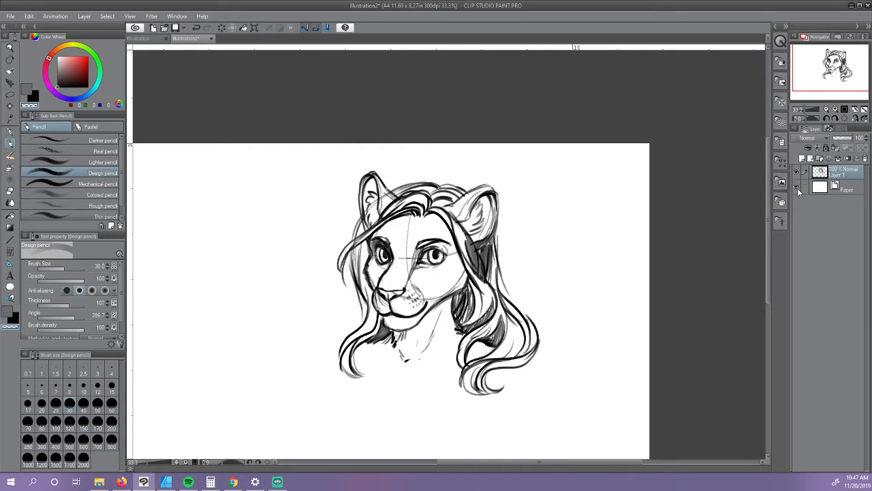
Step: Zoom to 50%, set the brush size to 15, and draw the V-neckline and jagged chest fur below the neck
click(836, 110)
drag(837, 69, 829, 78)
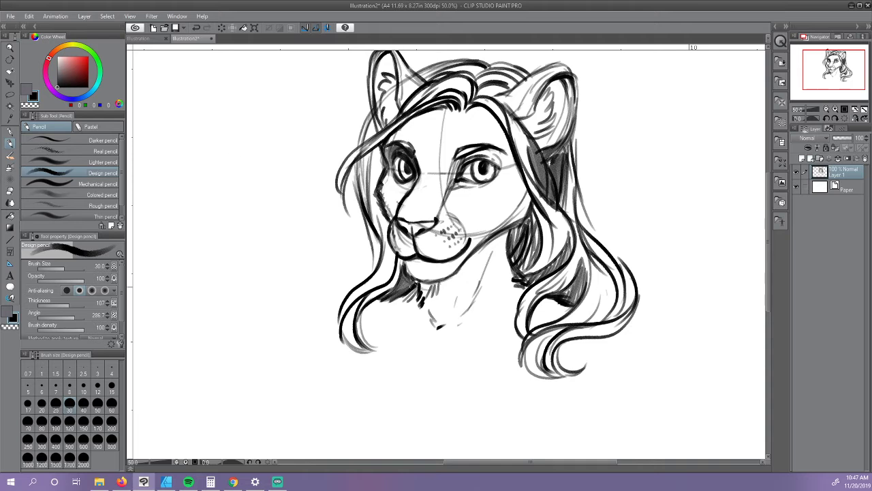
click(111, 388)
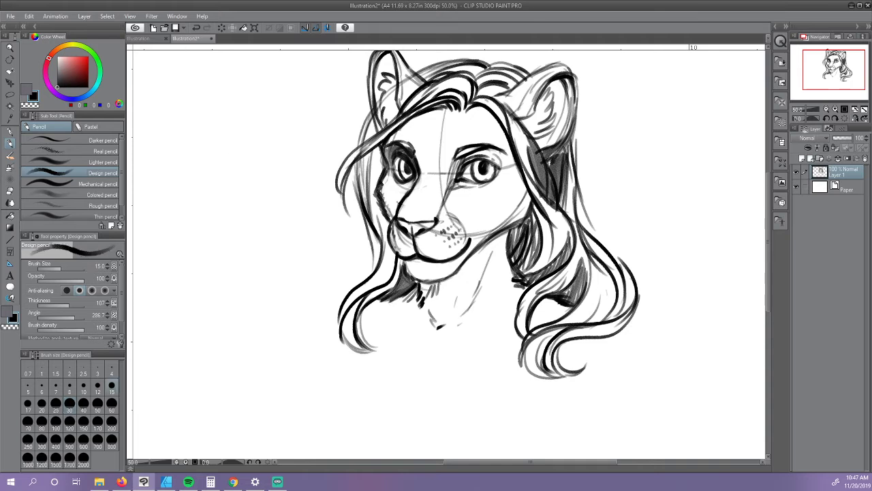
mouse_move(383, 297)
mouse_down()
mouse_move(382, 365)
mouse_move(427, 405)
mouse_move(450, 413)
mouse_move(525, 360)
mouse_up()
drag(443, 412, 490, 386)
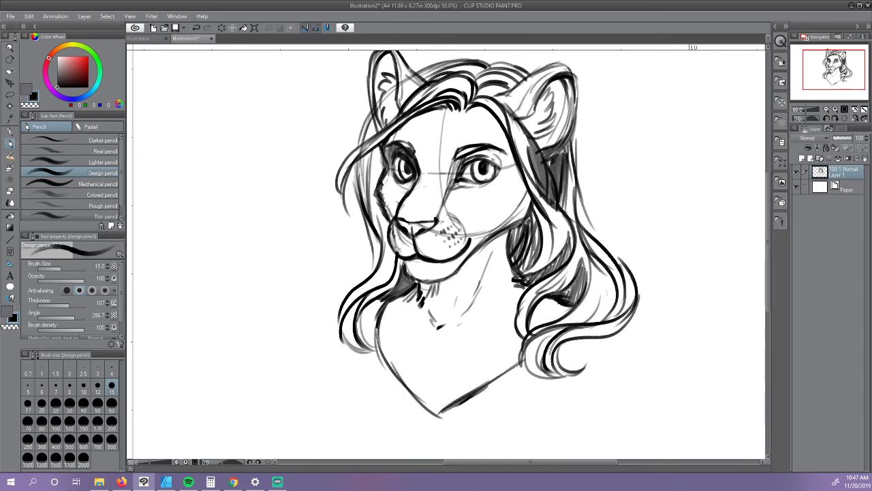
mouse_move(440, 327)
mouse_down()
mouse_move(406, 351)
mouse_move(411, 377)
mouse_move(426, 387)
mouse_up()
mouse_move(636, 307)
mouse_down()
mouse_move(656, 317)
mouse_move(661, 362)
mouse_up()
mouse_move(640, 304)
mouse_down()
mouse_move(661, 351)
mouse_move(649, 375)
mouse_up()
key(ctrl+z)
key(ctrl+z)
key(ctrl+z)
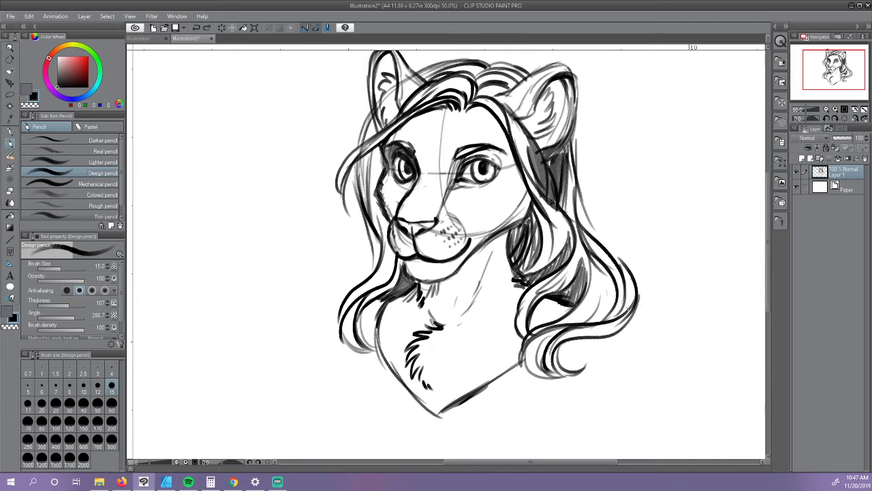
Step: Sketch the near shoulder and upper-arm contour below the hair, with light shirt fold lines under the curl
mouse_move(625, 321)
mouse_down()
mouse_move(635, 344)
mouse_move(619, 421)
mouse_up()
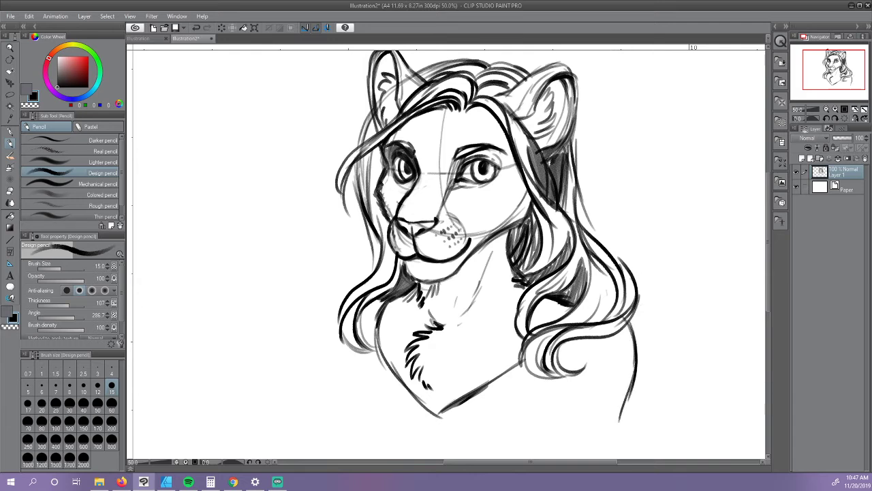
drag(578, 361, 521, 415)
mouse_move(639, 335)
mouse_down()
mouse_move(560, 355)
mouse_move(546, 404)
mouse_up()
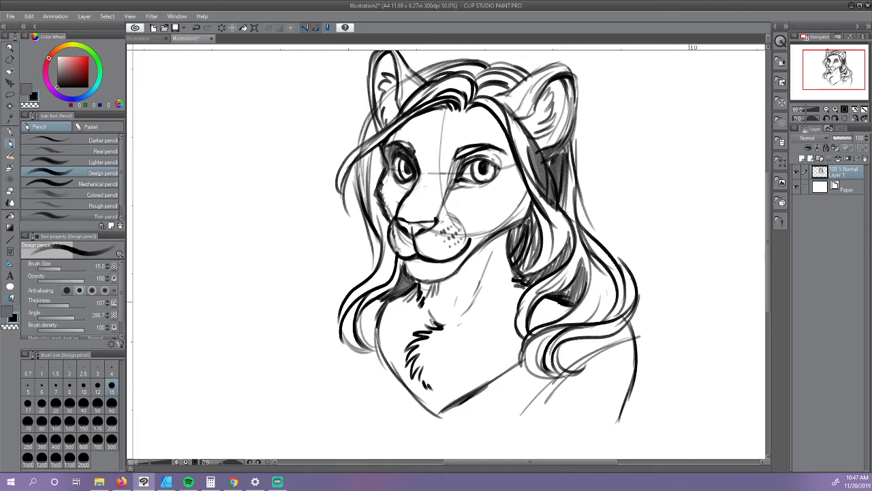
Step: Add strand lines to the far-side hair curl and inside the near-side curls
mouse_move(341, 302)
mouse_down()
mouse_move(324, 334)
mouse_move(335, 320)
mouse_up()
mouse_move(336, 319)
mouse_down()
mouse_move(350, 345)
mouse_move(382, 349)
mouse_up()
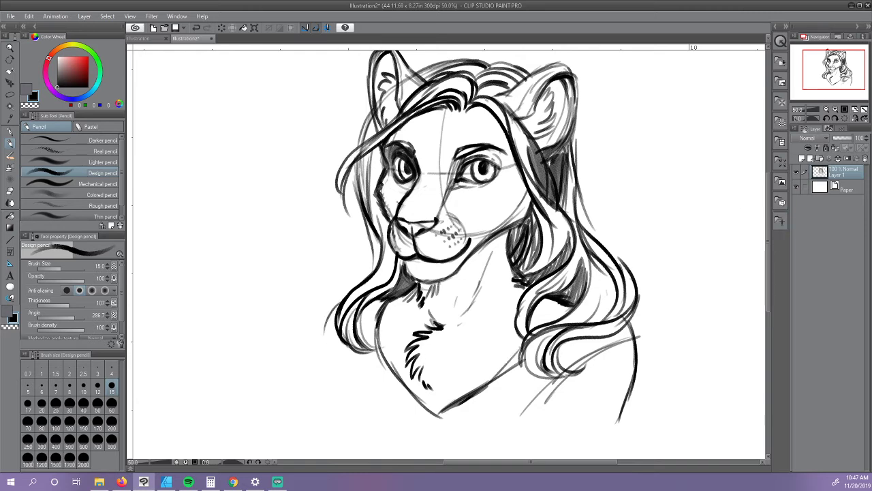
mouse_move(555, 300)
mouse_down()
mouse_move(539, 328)
mouse_move(548, 327)
mouse_move(544, 320)
mouse_up()
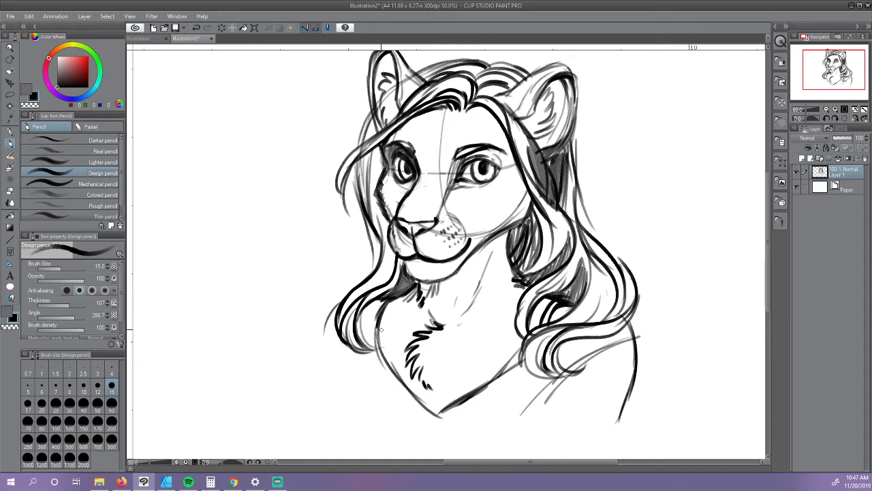
Step: Double the V-neckline with a second collar line, and flip the canvas view horizontally at 33.3% zoom
mouse_move(388, 304)
mouse_down()
mouse_move(384, 368)
mouse_move(431, 412)
mouse_move(373, 348)
mouse_move(396, 395)
mouse_move(436, 425)
mouse_move(542, 366)
mouse_up()
click(856, 119)
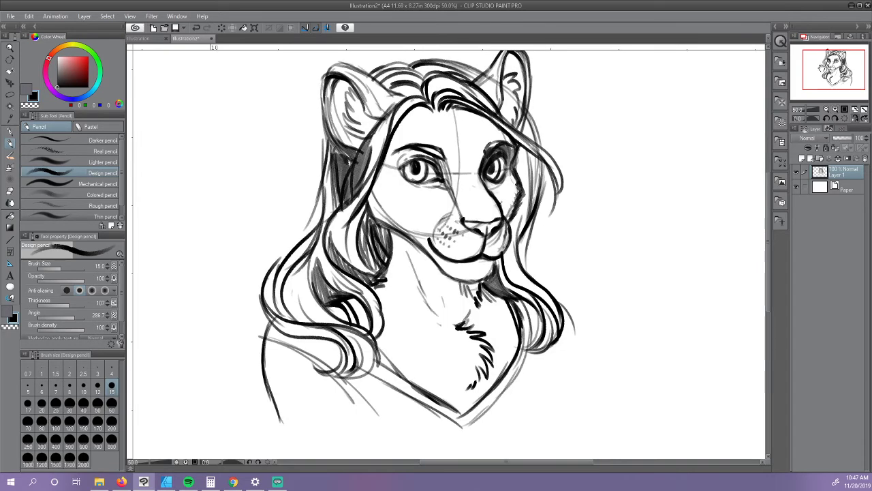
click(827, 109)
drag(833, 76, 831, 74)
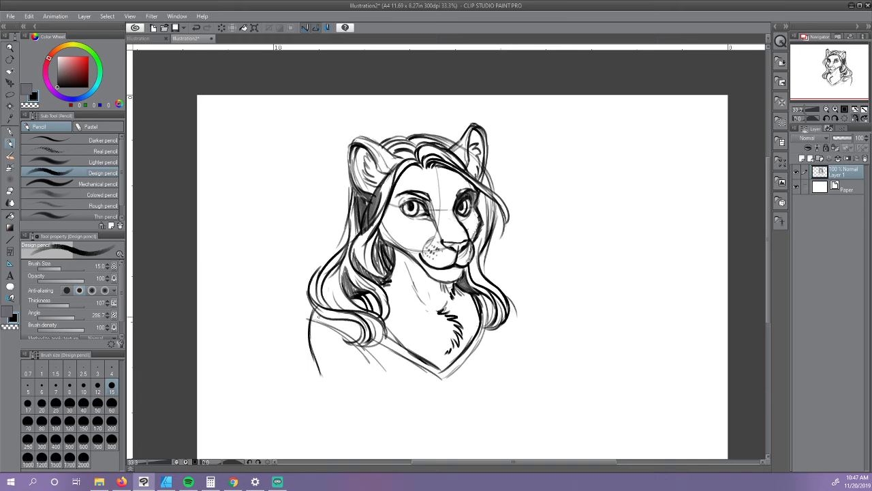
Step: Draw the near short sleeve with its hem and the upper-arm lines extending below it
drag(315, 314, 322, 386)
mouse_move(315, 351)
mouse_down()
mouse_move(326, 388)
mouse_move(363, 374)
mouse_move(390, 375)
mouse_up()
mouse_move(374, 348)
mouse_down()
mouse_move(394, 377)
mouse_move(357, 378)
mouse_move(329, 394)
mouse_move(374, 432)
mouse_up()
drag(341, 395, 386, 443)
drag(387, 372, 417, 416)
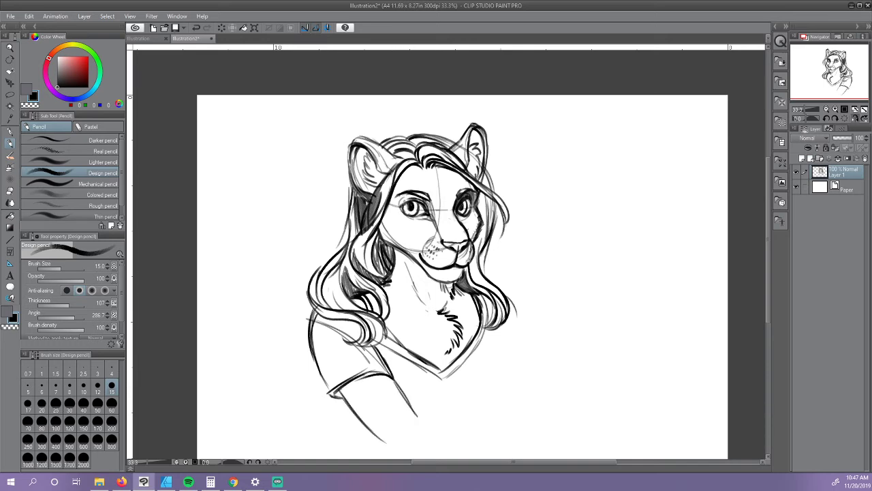
Step: Draw the outer chest contour beneath the far hair curl and the line of the far arm beside it
mouse_move(488, 327)
mouse_down()
mouse_move(505, 377)
mouse_move(501, 409)
mouse_move(478, 420)
mouse_up()
drag(404, 345, 444, 370)
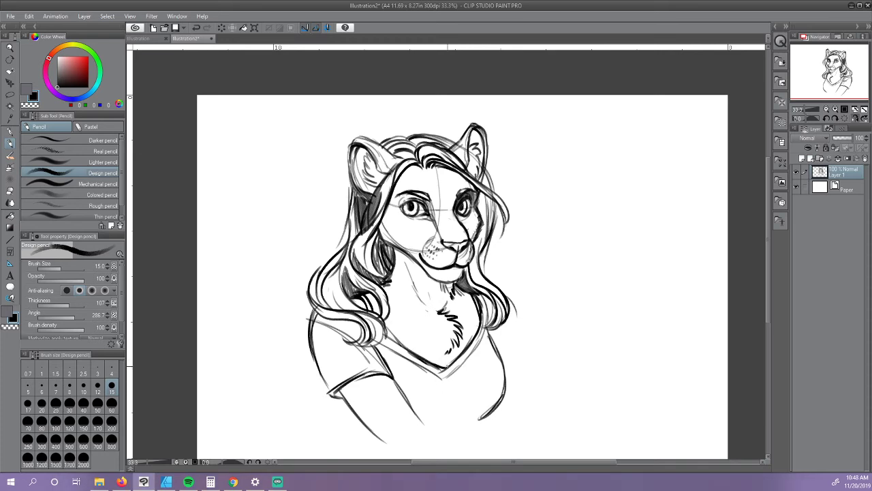
drag(448, 410, 438, 427)
drag(506, 321, 509, 373)
Step: Extend the near upper arm to the elbow, and draw the forearm bending across the torso to the wrist
drag(816, 97, 812, 107)
drag(427, 323, 459, 370)
drag(393, 361, 429, 401)
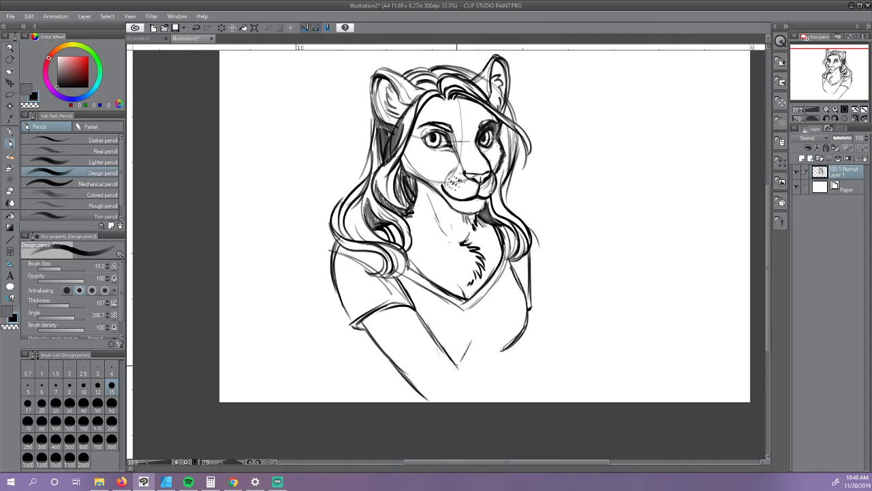
drag(451, 374, 546, 333)
mouse_move(540, 381)
mouse_down()
mouse_move(510, 402)
mouse_move(582, 345)
mouse_up()
mouse_move(530, 310)
mouse_down()
mouse_move(532, 343)
mouse_move(548, 302)
mouse_up()
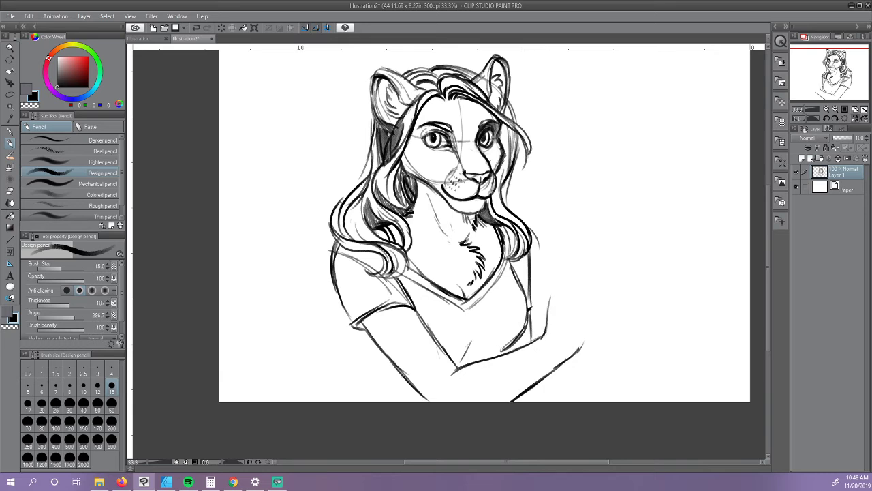
Step: Rough in the raised hand with palm, finger block and thumb, and flip the view horizontally
mouse_move(583, 344)
mouse_down()
mouse_move(595, 324)
mouse_move(560, 258)
mouse_move(585, 267)
mouse_move(585, 342)
mouse_up()
mouse_move(552, 300)
mouse_down()
mouse_move(567, 247)
mouse_move(585, 232)
mouse_move(598, 291)
mouse_up()
mouse_move(582, 351)
mouse_down()
mouse_move(607, 285)
mouse_move(570, 310)
mouse_move(571, 325)
mouse_up()
mouse_move(552, 287)
mouse_down()
mouse_move(592, 279)
mouse_move(593, 319)
mouse_up()
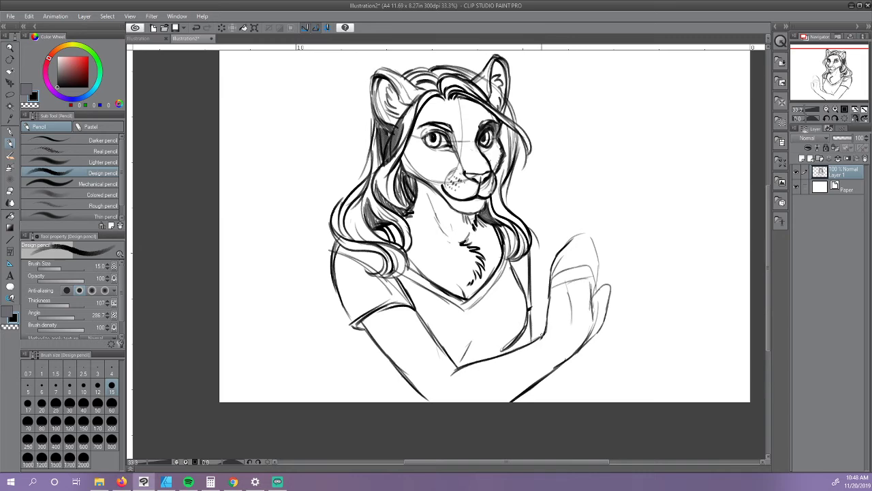
click(852, 120)
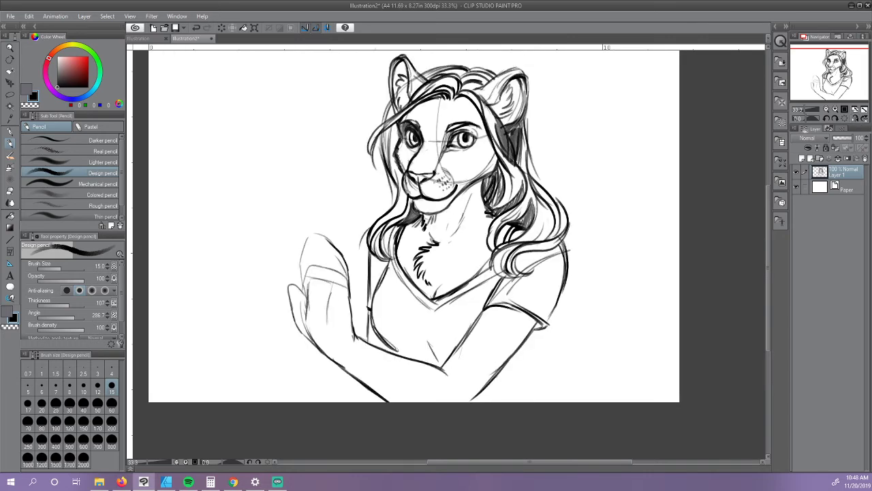
drag(304, 301, 307, 337)
drag(349, 308, 353, 283)
mouse_move(339, 247)
mouse_down()
mouse_move(305, 273)
mouse_move(307, 292)
mouse_up()
mouse_move(319, 240)
mouse_down()
mouse_move(308, 297)
mouse_move(311, 276)
mouse_up()
mouse_move(314, 237)
mouse_down()
mouse_move(327, 232)
mouse_move(308, 265)
mouse_move(321, 275)
mouse_up()
key(ctrl+z)
key(ctrl+z)
key(ctrl+z)
key(ctrl+z)
key(ctrl+z)
key(ctrl+z)
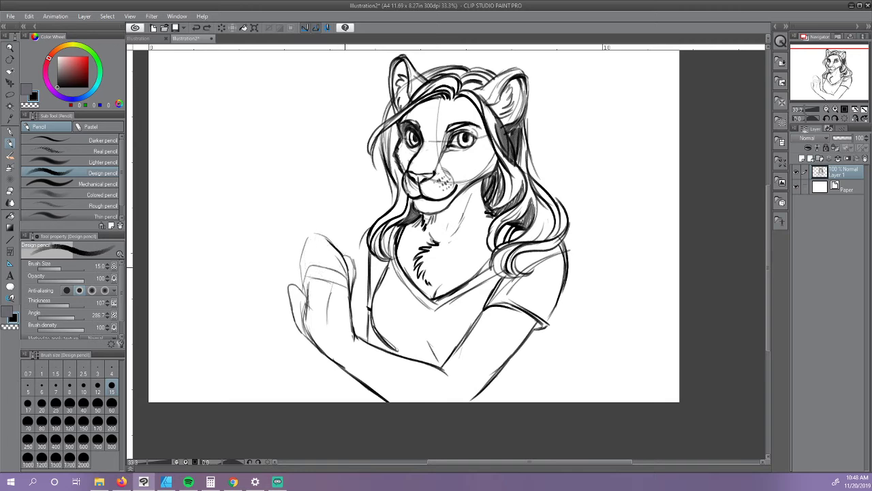
key(ctrl+z)
Step: Sketch the raised hand's first finger, the palm contours and the fur marks at the wrist
drag(336, 250, 333, 270)
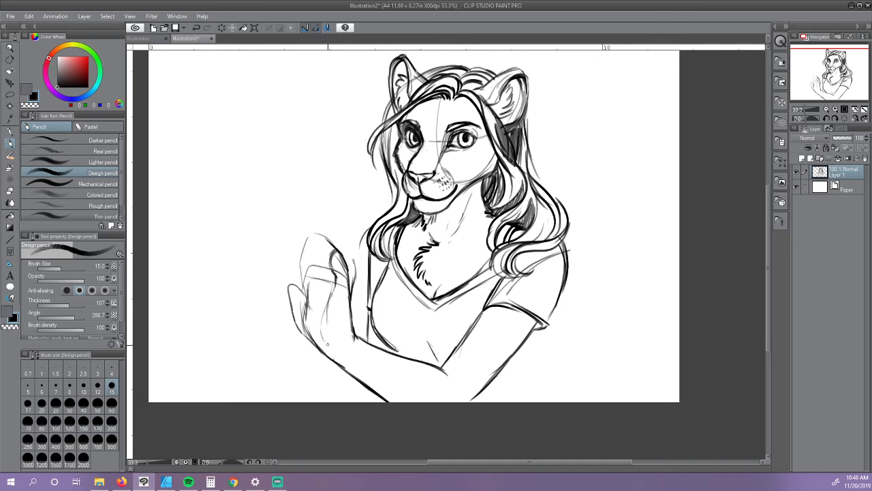
mouse_move(323, 340)
mouse_down()
mouse_move(326, 307)
mouse_move(311, 342)
mouse_up()
drag(335, 358, 352, 375)
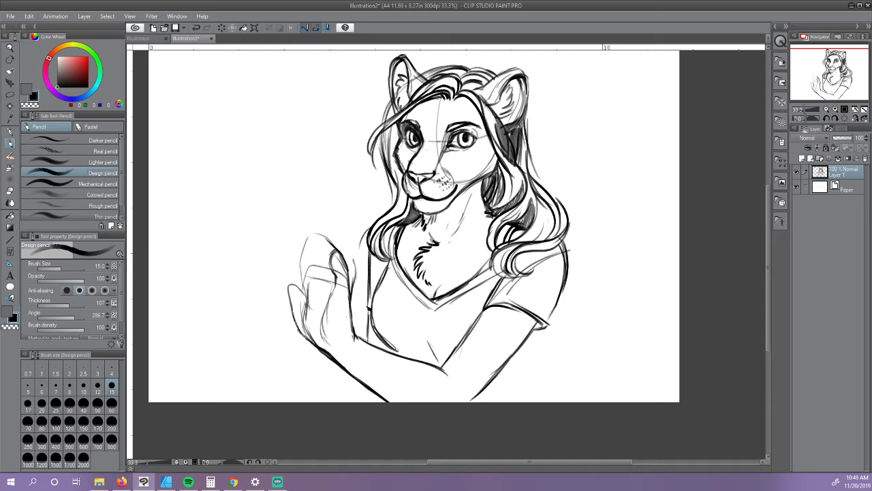
mouse_move(345, 339)
mouse_down()
mouse_move(351, 323)
mouse_move(354, 343)
mouse_move(367, 343)
mouse_up()
mouse_move(306, 303)
mouse_down()
mouse_move(319, 332)
mouse_move(316, 312)
mouse_up()
mouse_move(332, 298)
mouse_down()
mouse_move(325, 329)
mouse_move(331, 286)
mouse_move(310, 307)
mouse_move(332, 289)
mouse_move(303, 295)
mouse_up()
key(ctrl+z)
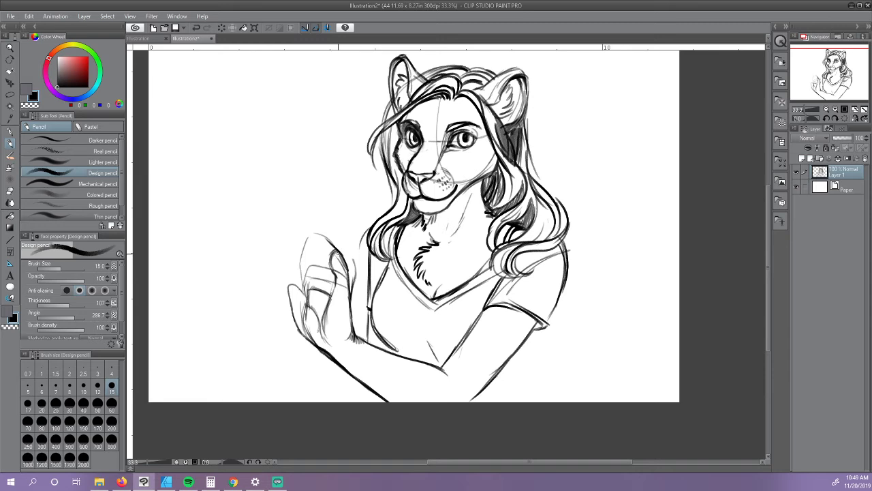
Step: Sketch the remaining fingers with rounded tips over the hand's guide shape, and flip the view horizontally
drag(337, 252, 334, 286)
drag(339, 251, 320, 235)
mouse_move(319, 237)
mouse_down()
mouse_move(319, 252)
mouse_move(323, 232)
mouse_up()
mouse_move(325, 232)
mouse_down()
mouse_move(334, 242)
mouse_move(321, 251)
mouse_move(325, 290)
mouse_up()
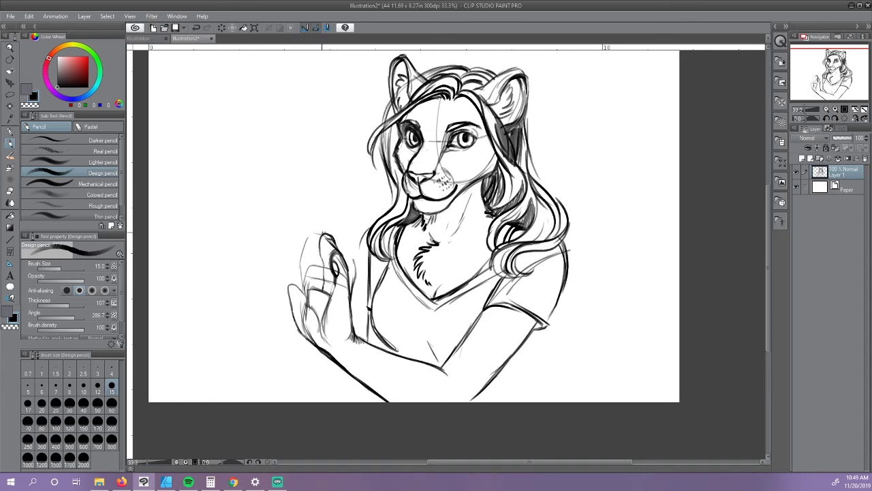
mouse_move(323, 234)
mouse_down()
mouse_move(313, 225)
mouse_move(306, 238)
mouse_move(324, 233)
mouse_up()
drag(308, 292, 306, 274)
mouse_move(311, 228)
mouse_down()
mouse_move(310, 261)
mouse_move(314, 255)
mouse_move(305, 265)
mouse_move(310, 227)
mouse_up()
click(856, 118)
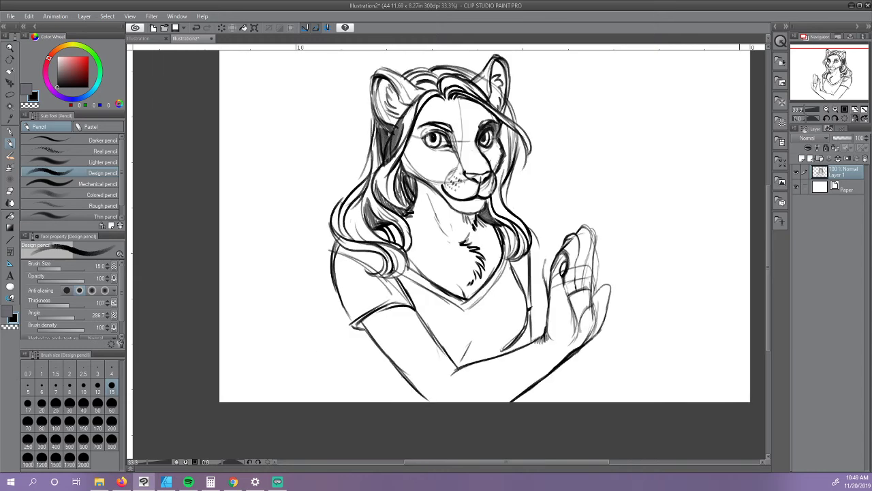
Step: Darken the gaps between the finger bases and draw a heavy crease across the palm beneath them
drag(576, 257, 575, 286)
drag(566, 279, 564, 287)
drag(576, 270, 575, 281)
drag(565, 295, 584, 287)
Step: Undo the latest strokes and erase the palm crease below the fingers using transparent colour
click(29, 105)
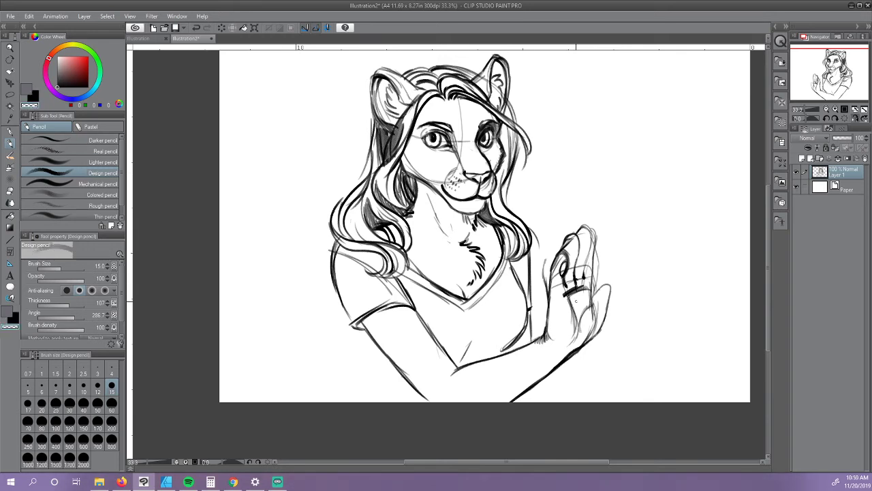
key(ctrl+z)
key(ctrl+z)
key(ctrl+z)
key(ctrl+z)
drag(570, 298, 579, 281)
key(c)
Step: Outline the fingers with dark lines, adding oval fingertip pads and the outer finger's edge down to the palm
mouse_move(573, 283)
mouse_down()
mouse_move(571, 255)
mouse_move(586, 224)
mouse_move(590, 252)
mouse_move(563, 247)
mouse_up()
mouse_move(568, 235)
mouse_down()
mouse_move(562, 246)
mouse_move(576, 264)
mouse_move(595, 233)
mouse_move(584, 270)
mouse_up()
drag(586, 263, 583, 273)
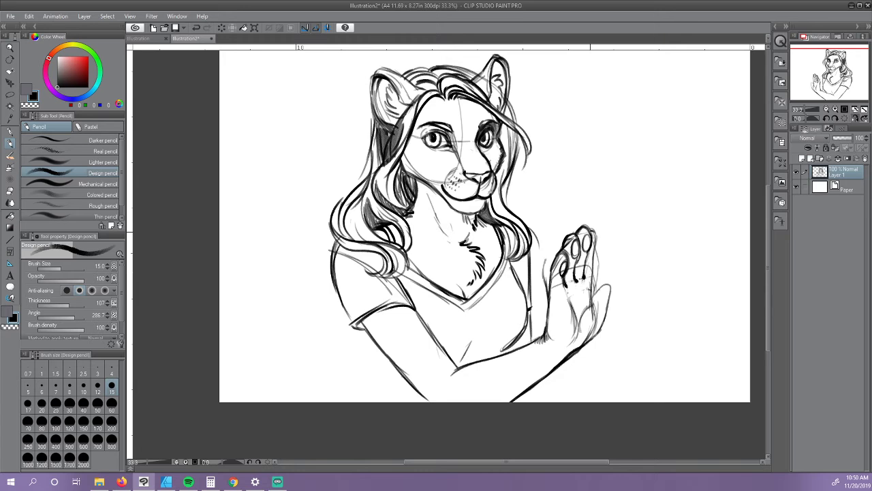
drag(591, 231, 597, 262)
drag(592, 256, 592, 289)
drag(595, 271, 592, 294)
drag(595, 284, 590, 306)
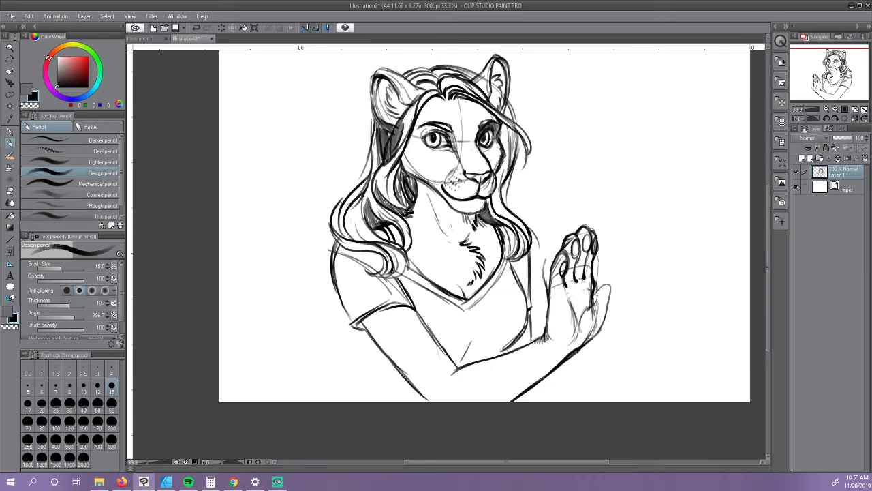
Step: Outline the thumb and the outer edge of the palm, and flip the view horizontally
mouse_move(599, 279)
mouse_down()
mouse_move(612, 289)
mouse_move(597, 306)
mouse_move(613, 286)
mouse_up()
drag(587, 344, 601, 314)
click(856, 118)
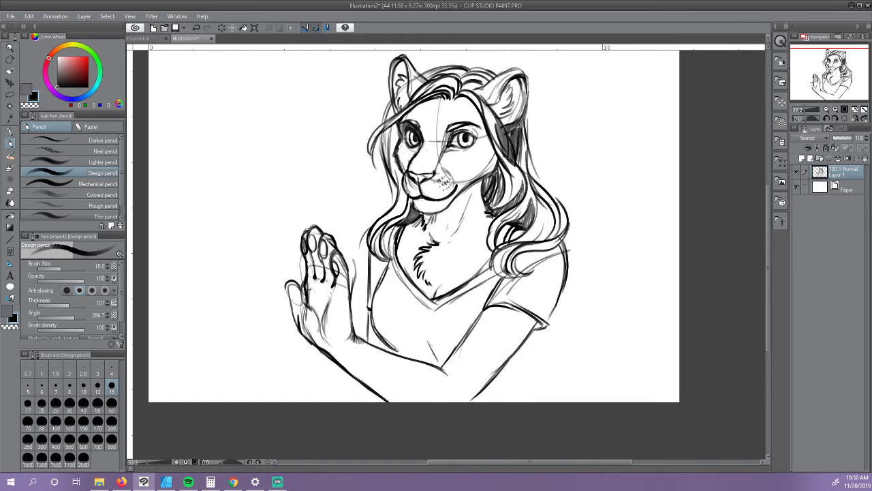
Step: Erase part of the thumb with transparent colour, redraw it with an oval pad, and add bracelets around the wrist
key(c)
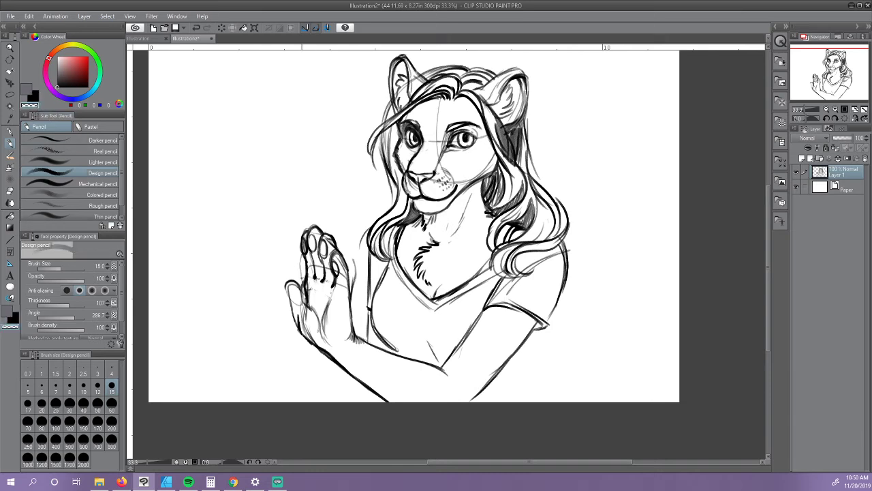
mouse_move(302, 278)
mouse_down()
mouse_move(311, 303)
mouse_move(292, 300)
mouse_move(299, 287)
mouse_up()
key(c)
mouse_move(300, 276)
mouse_down()
mouse_move(288, 292)
mouse_move(298, 285)
mouse_move(291, 307)
mouse_move(298, 276)
mouse_move(298, 325)
mouse_move(297, 280)
mouse_move(329, 303)
mouse_move(317, 327)
mouse_move(346, 363)
mouse_move(329, 366)
mouse_move(354, 368)
mouse_move(364, 335)
mouse_move(356, 381)
mouse_move(365, 374)
mouse_move(367, 337)
mouse_up()
Step: Draw a necklace with a triangular pendant and hatch the shadow on the neck beneath the jaw
mouse_move(424, 222)
mouse_down()
mouse_move(424, 248)
mouse_move(459, 251)
mouse_move(487, 231)
mouse_up()
mouse_move(439, 259)
mouse_down()
mouse_move(493, 227)
mouse_move(447, 255)
mouse_move(469, 249)
mouse_move(434, 271)
mouse_move(443, 274)
mouse_move(438, 266)
mouse_move(430, 283)
mouse_move(446, 280)
mouse_move(427, 286)
mouse_up()
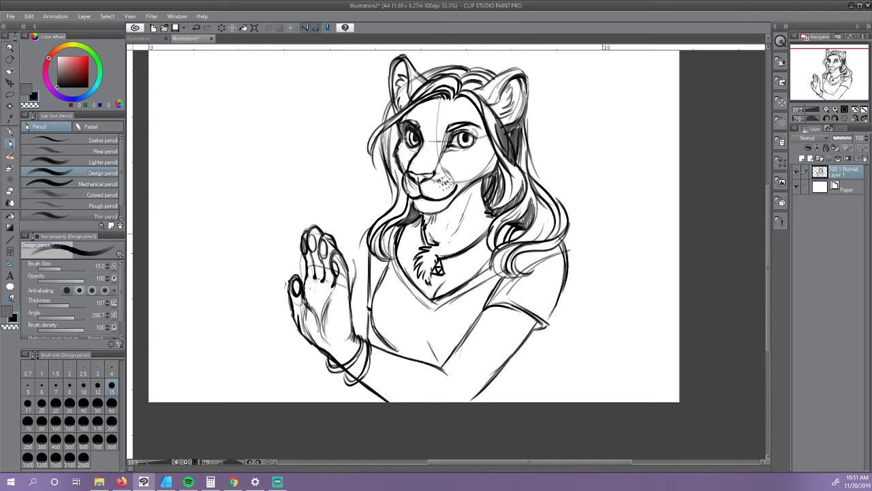
mouse_move(424, 215)
mouse_down()
mouse_move(430, 222)
mouse_move(413, 225)
mouse_move(461, 226)
mouse_move(440, 224)
mouse_move(476, 188)
mouse_up()
mouse_move(434, 222)
mouse_down()
mouse_move(466, 187)
mouse_move(484, 183)
mouse_up()
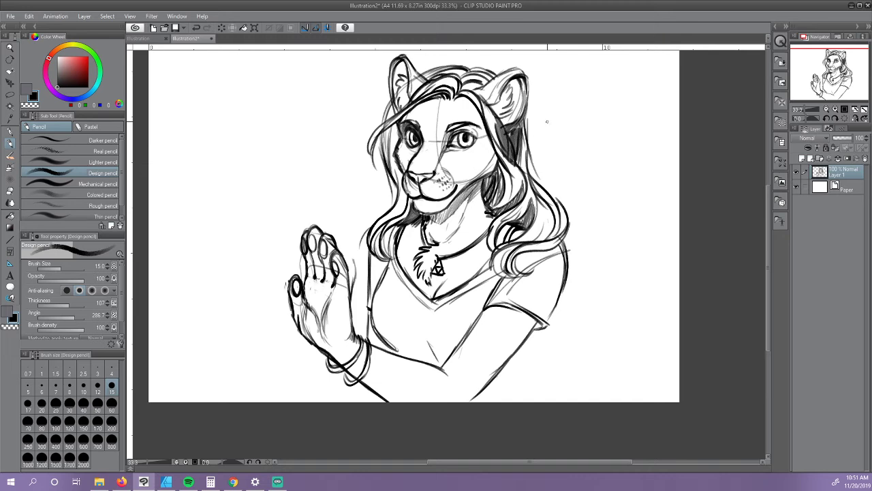
Step: Erase the construction lines across the cheek, forehead and muzzle with transparent colour
key(c)
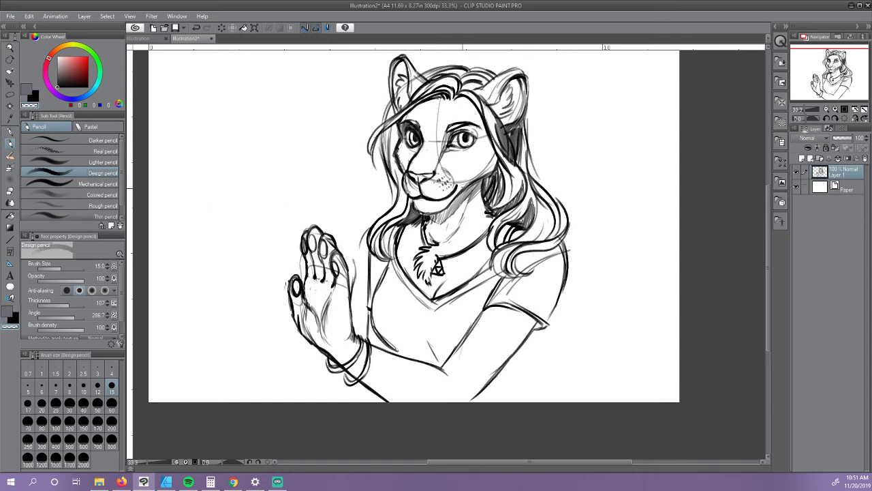
mouse_move(474, 183)
mouse_down()
mouse_move(456, 195)
mouse_move(488, 170)
mouse_up()
mouse_move(436, 132)
mouse_down()
mouse_move(442, 141)
mouse_move(440, 103)
mouse_up()
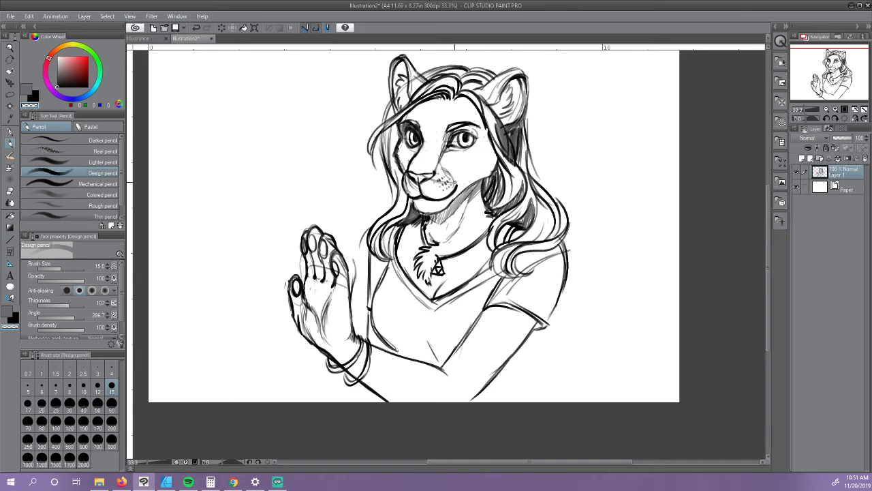
mouse_move(435, 182)
mouse_down()
mouse_move(452, 178)
mouse_move(443, 169)
mouse_move(446, 138)
mouse_move(399, 159)
mouse_up()
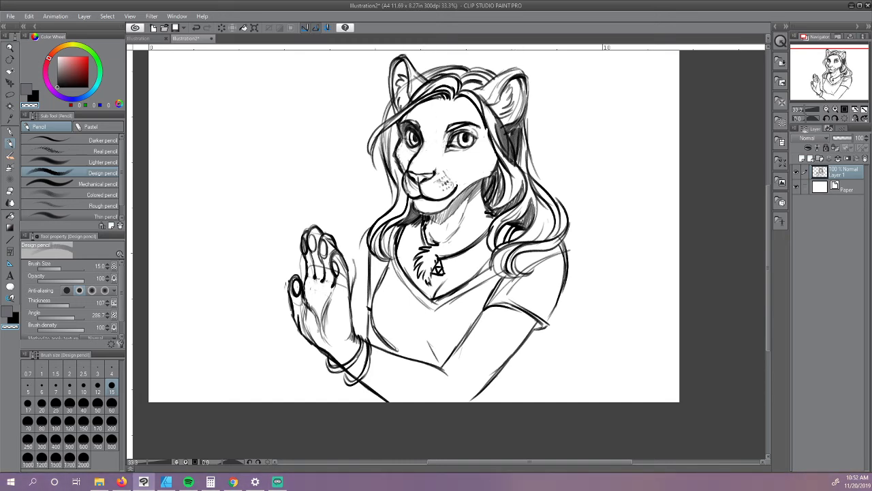
Step: Shade the torso below the raised wrist, add lines to the lower chest and bracelets, and zoom to 100%
key(c)
drag(391, 345, 387, 353)
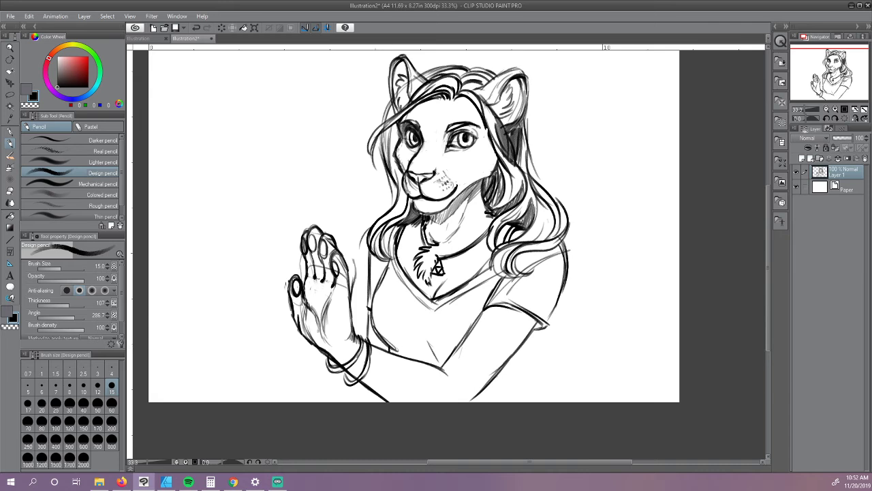
mouse_move(369, 386)
mouse_down()
mouse_move(365, 402)
mouse_move(386, 402)
mouse_up()
mouse_move(322, 323)
mouse_down()
mouse_move(328, 341)
mouse_move(359, 361)
mouse_move(363, 376)
mouse_move(356, 367)
mouse_move(352, 375)
mouse_up()
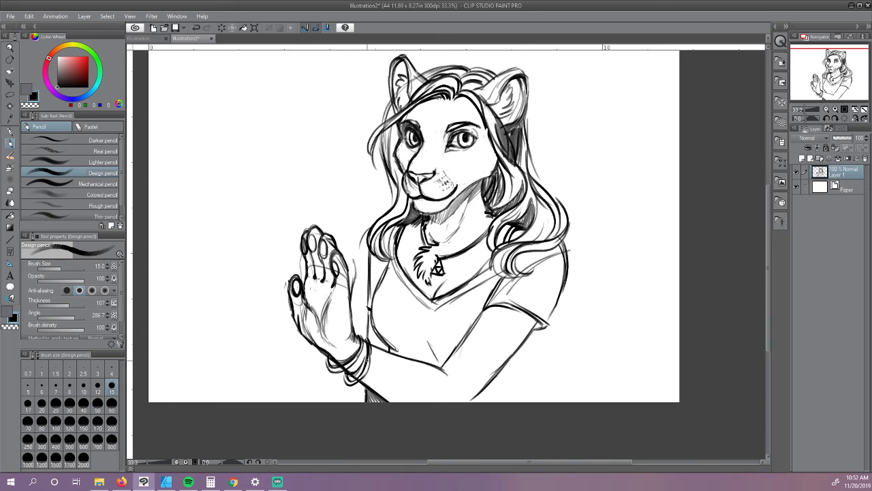
click(845, 111)
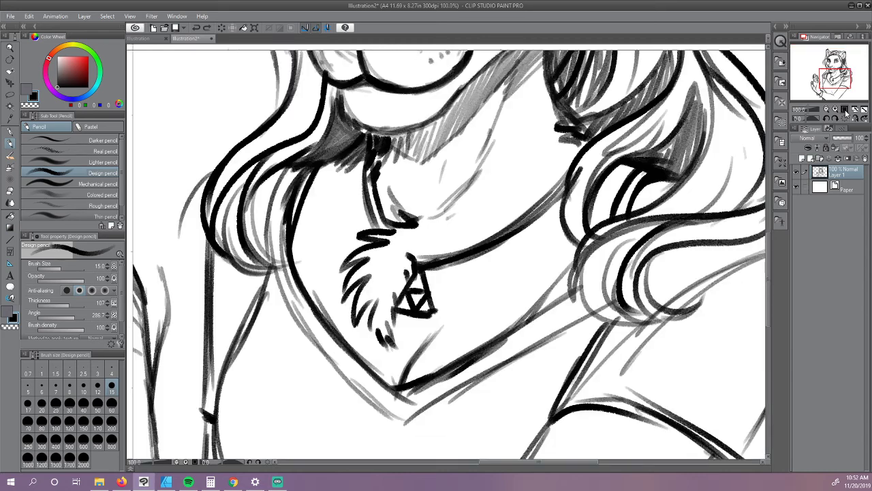
Step: Shade the inner side of the lower bracelet with dark strokes and trim the shading's edge with transparent colour
drag(830, 79, 827, 90)
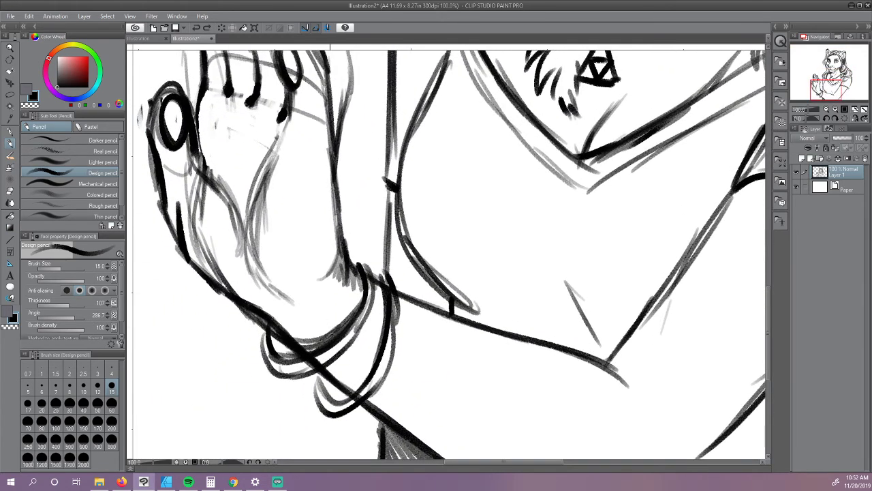
drag(343, 383, 389, 309)
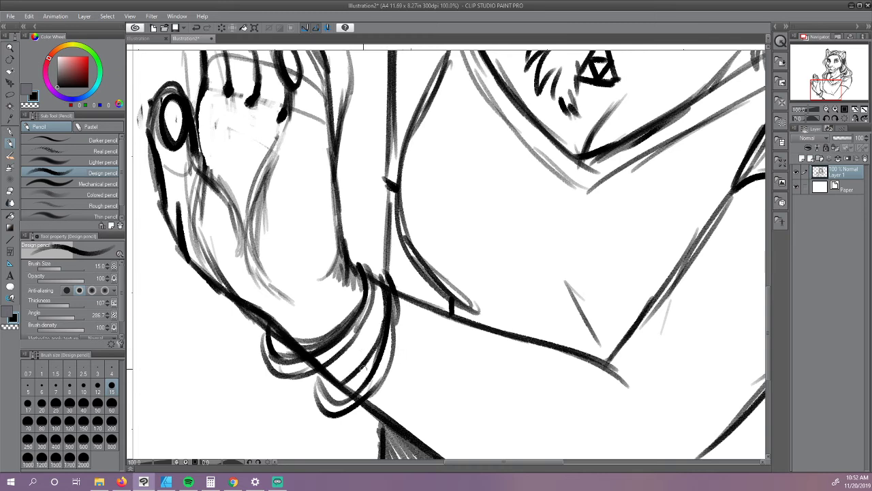
key(ctrl+z)
mouse_move(333, 377)
mouse_down()
mouse_move(346, 379)
mouse_move(368, 356)
mouse_up()
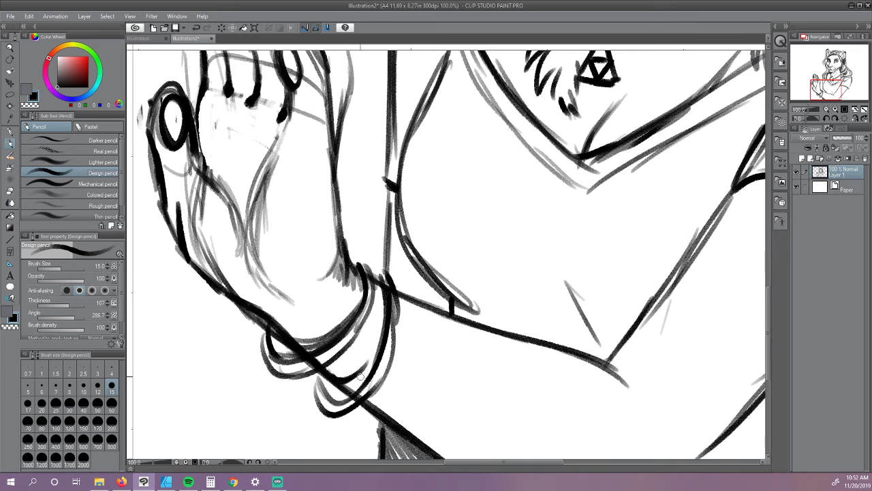
drag(349, 376, 382, 328)
mouse_move(355, 387)
mouse_down()
mouse_move(383, 348)
mouse_move(373, 363)
mouse_up()
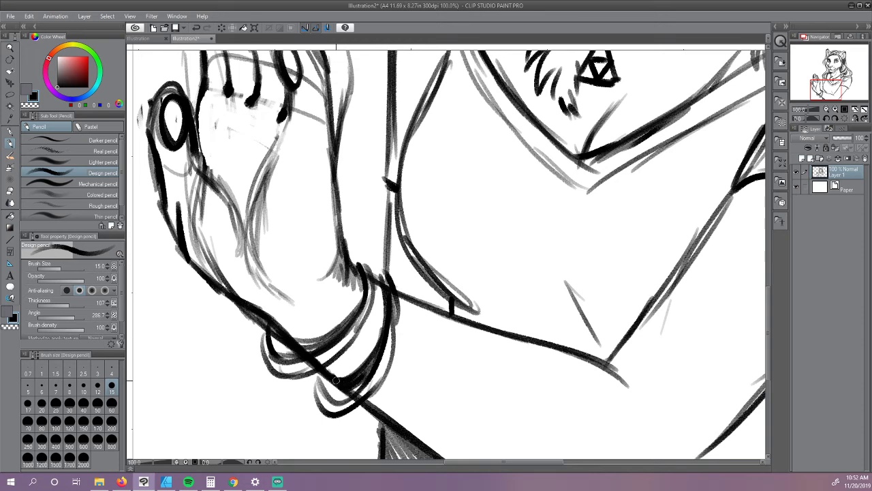
key(c)
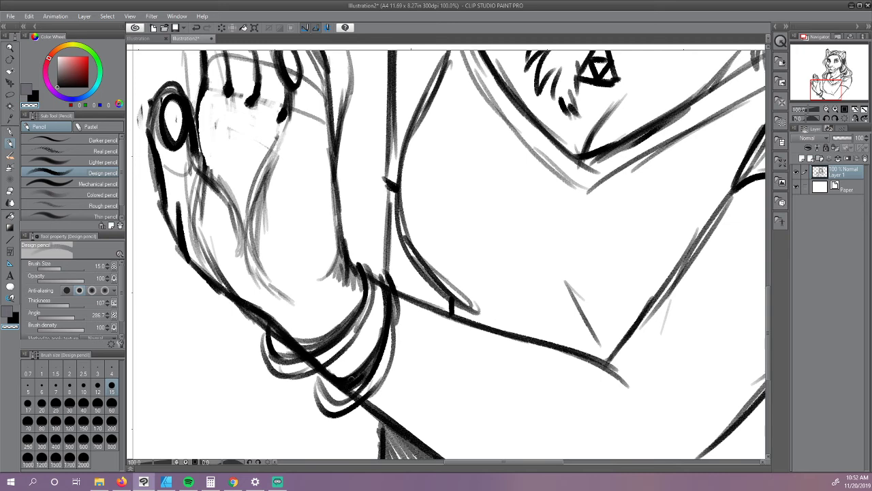
drag(350, 389, 367, 378)
key(c)
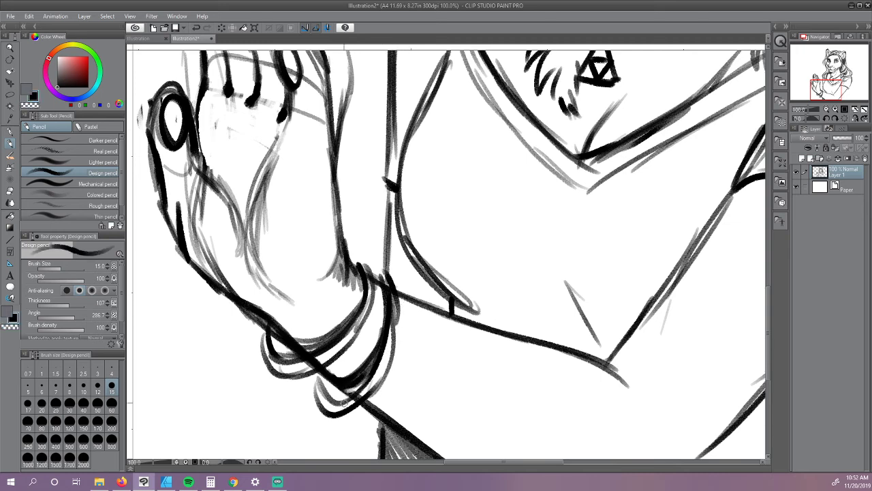
Step: Thicken the outlines of both bracelets and erase the stray lines inside the lower bracelet's band
drag(345, 402, 374, 361)
mouse_move(383, 278)
mouse_down()
mouse_move(396, 303)
mouse_move(397, 363)
mouse_move(383, 390)
mouse_move(354, 409)
mouse_move(326, 379)
mouse_move(319, 403)
mouse_move(334, 409)
mouse_move(342, 405)
mouse_move(319, 373)
mouse_up()
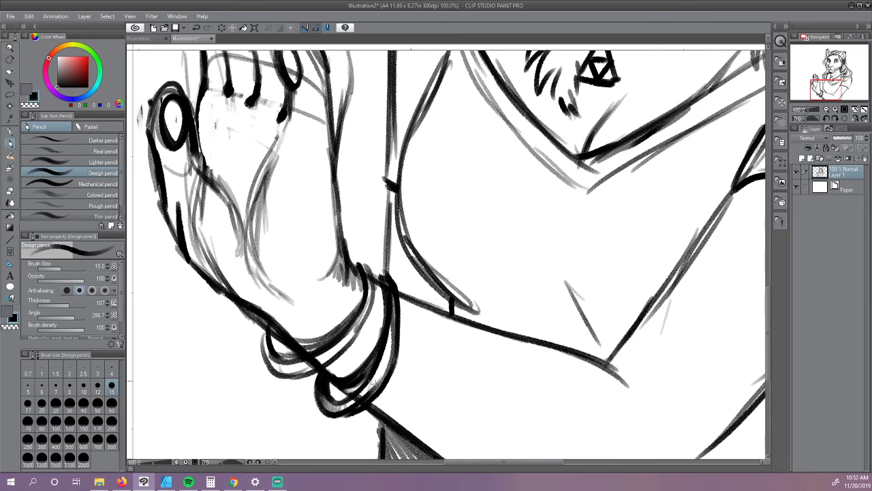
click(31, 105)
mouse_move(348, 403)
mouse_down()
mouse_move(380, 382)
mouse_move(388, 325)
mouse_move(385, 374)
mouse_move(394, 299)
mouse_up()
key(c)
drag(339, 407, 379, 368)
mouse_move(383, 281)
mouse_down()
mouse_move(356, 258)
mouse_move(359, 303)
mouse_move(341, 317)
mouse_up()
drag(273, 340, 271, 364)
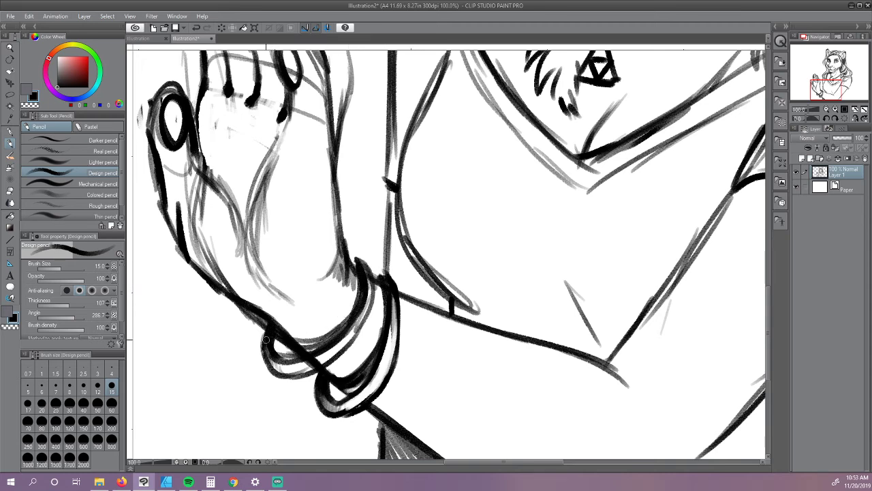
Step: Erase the rough lines outside the hand and across the upper bracelet, and shade the bracelet's inner side
click(30, 104)
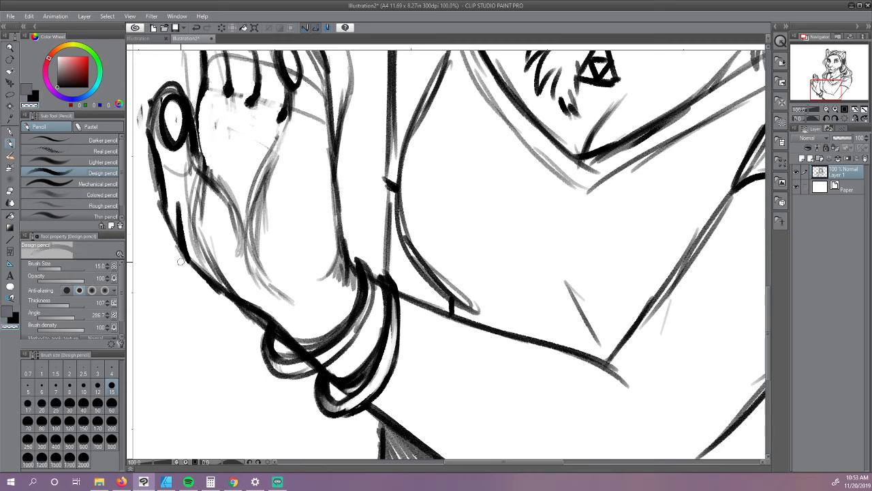
drag(180, 261, 259, 329)
mouse_move(273, 361)
mouse_down()
mouse_move(291, 370)
mouse_move(280, 361)
mouse_move(341, 347)
mouse_move(366, 286)
mouse_move(352, 254)
mouse_up()
key(c)
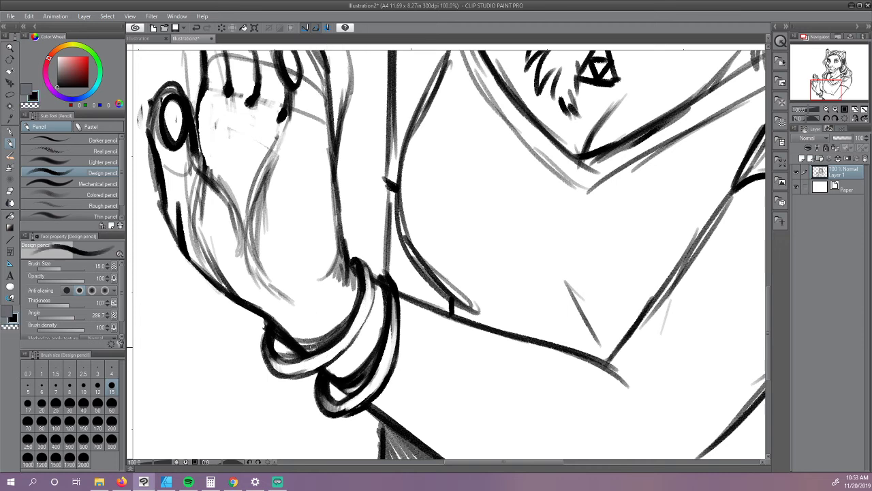
mouse_move(314, 345)
mouse_down()
mouse_move(300, 347)
mouse_move(334, 331)
mouse_move(310, 336)
mouse_move(332, 319)
mouse_up()
Step: Erase the leftover sketch lines inside the upper bracelet's opening, the thumb base and the palm
key(c)
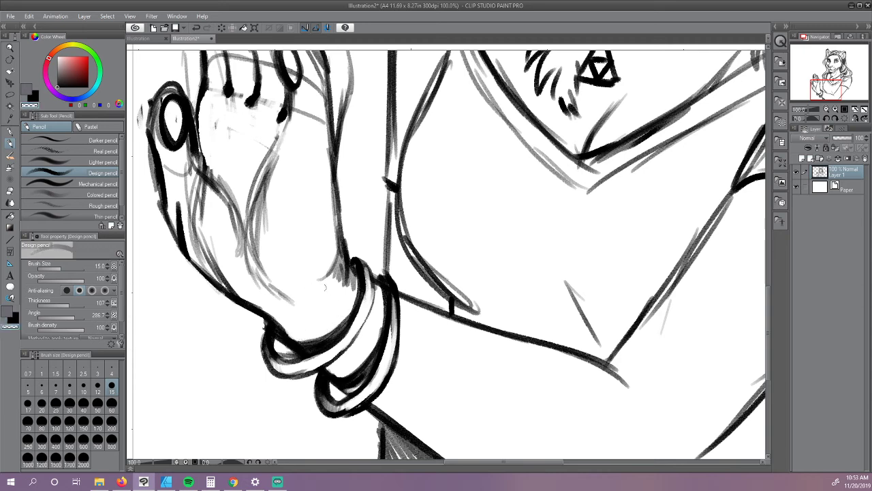
drag(284, 348, 283, 344)
mouse_move(202, 232)
mouse_down()
mouse_move(218, 273)
mouse_move(198, 262)
mouse_move(178, 186)
mouse_move(195, 204)
mouse_move(207, 198)
mouse_move(206, 236)
mouse_up()
mouse_move(265, 184)
mouse_down()
mouse_move(265, 250)
mouse_move(253, 175)
mouse_move(282, 146)
mouse_up()
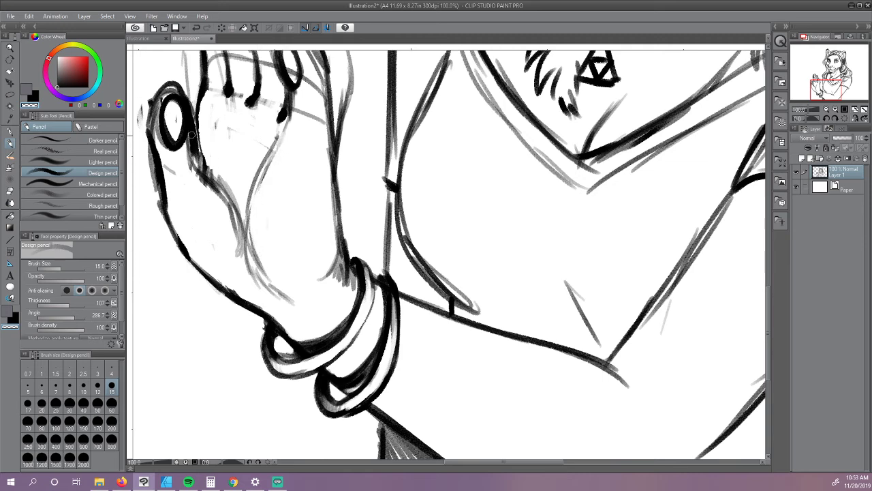
Step: Redraw the thumb's inner contour down into the palm and darken the upper bracelet's outline
key(c)
mouse_move(193, 155)
mouse_down()
mouse_move(238, 219)
mouse_move(248, 267)
mouse_move(282, 294)
mouse_up()
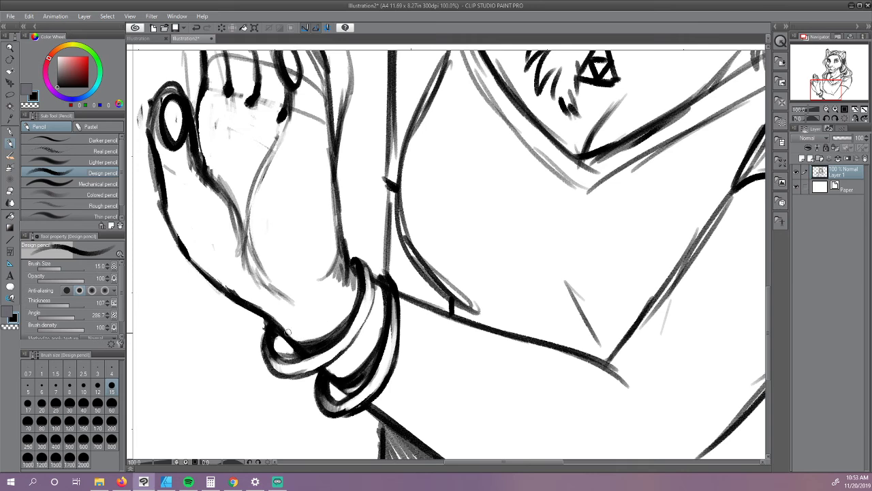
drag(267, 344, 286, 377)
drag(308, 342, 350, 314)
drag(353, 266, 358, 282)
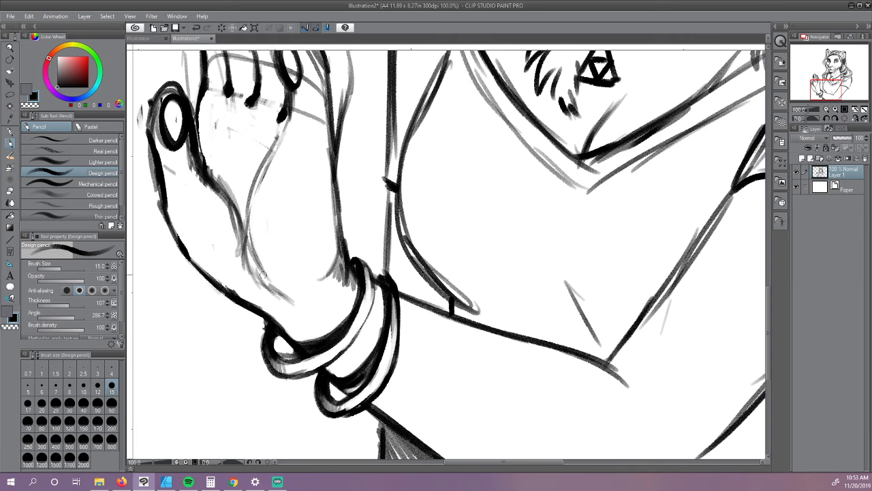
drag(263, 275, 292, 307)
drag(230, 279, 274, 317)
drag(276, 293, 281, 312)
key(ctrl+z)
key(ctrl+z)
key(ctrl+z)
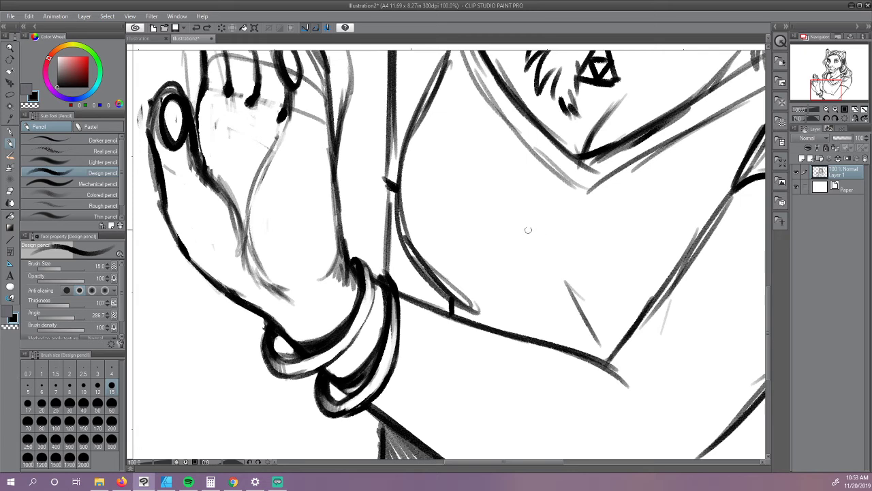
Step: Darken the shirt's side contour, hatch below the V-neck point, and shade the gap between torso and forearm
mouse_move(431, 90)
mouse_down()
mouse_move(398, 153)
mouse_move(401, 225)
mouse_move(413, 253)
mouse_move(476, 311)
mouse_up()
mouse_move(428, 279)
mouse_down()
mouse_move(471, 310)
mouse_move(454, 315)
mouse_move(485, 319)
mouse_up()
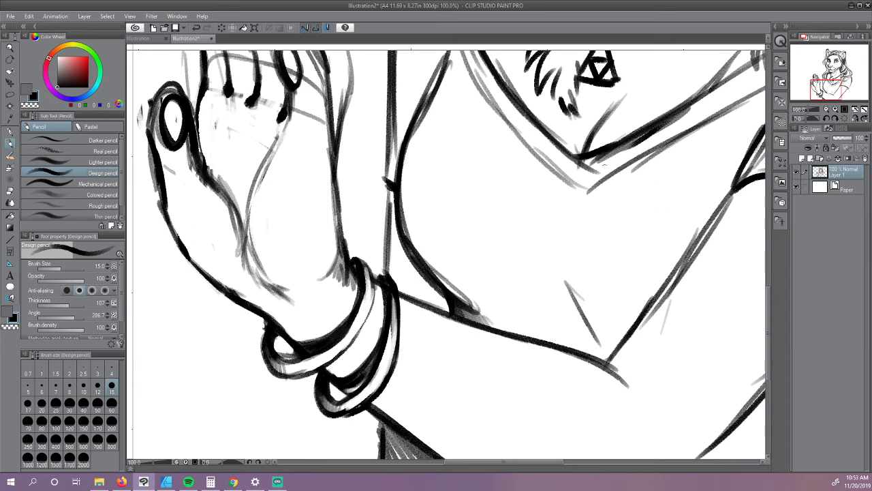
drag(619, 156, 570, 201)
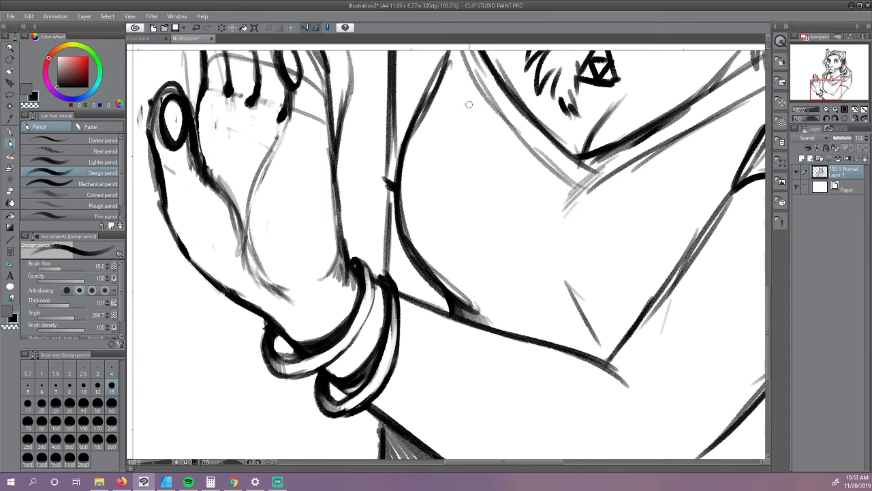
mouse_move(390, 185)
mouse_down()
mouse_move(382, 162)
mouse_move(393, 190)
mouse_up()
mouse_move(386, 136)
mouse_down()
mouse_move(381, 184)
mouse_move(395, 276)
mouse_move(415, 295)
mouse_move(429, 287)
mouse_up()
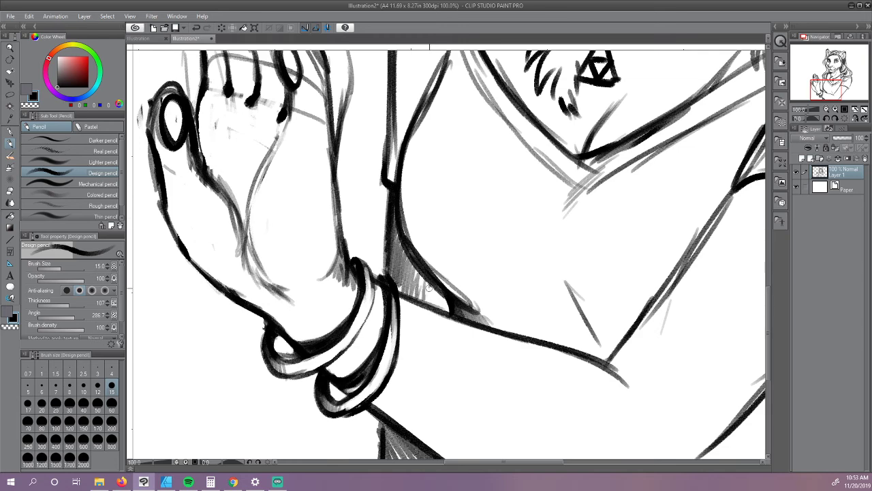
Step: Erase the loose lines beside the raised hand and around the thumb, and touch up the little finger's contour
drag(825, 83, 824, 75)
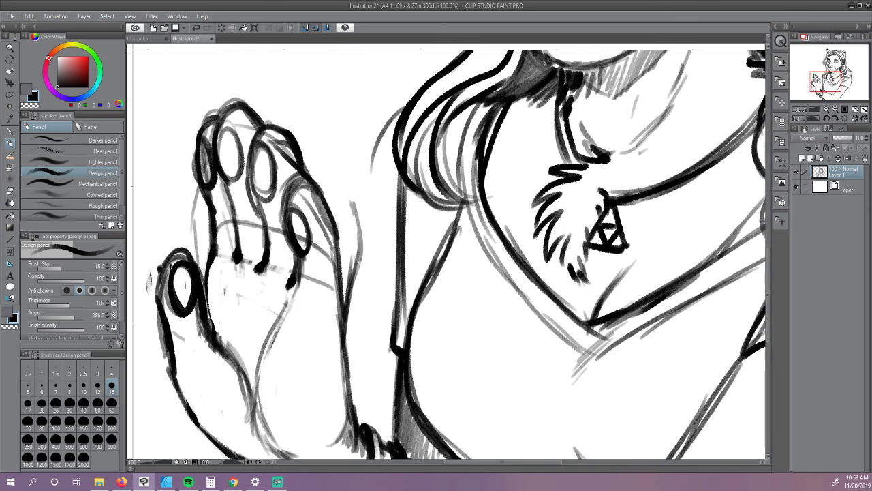
click(33, 107)
mouse_move(351, 203)
mouse_down()
mouse_move(361, 248)
mouse_move(348, 331)
mouse_up()
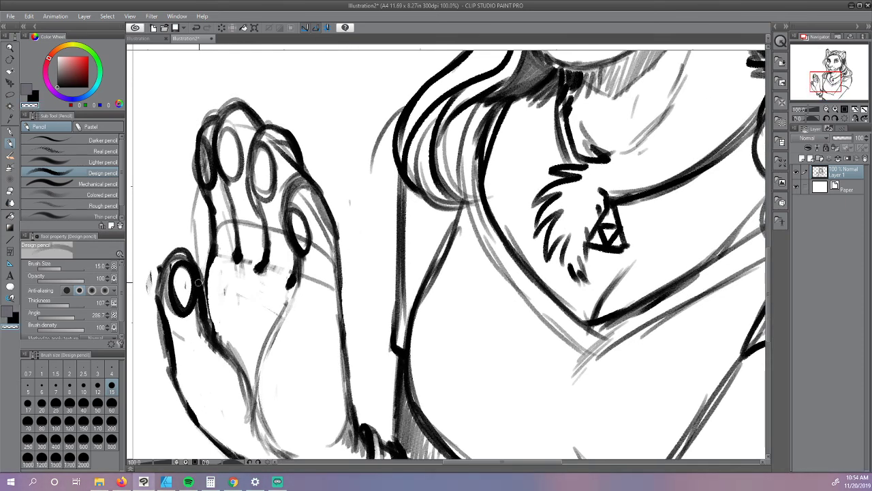
mouse_move(192, 272)
mouse_down()
mouse_move(190, 300)
mouse_move(188, 270)
mouse_move(177, 266)
mouse_move(167, 263)
mouse_move(164, 304)
mouse_move(148, 287)
mouse_move(159, 266)
mouse_move(164, 362)
mouse_move(165, 322)
mouse_move(172, 345)
mouse_up()
key(c)
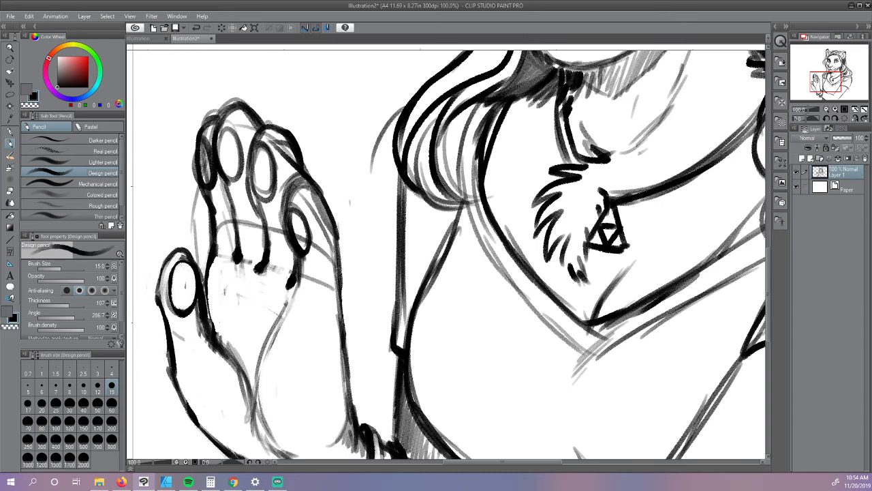
mouse_move(287, 201)
mouse_down()
mouse_move(305, 175)
mouse_move(320, 198)
mouse_up()
Step: Zoom out to 66.7% and erase the rough lines around the fingertips of the raised hand
click(830, 112)
drag(824, 85, 822, 73)
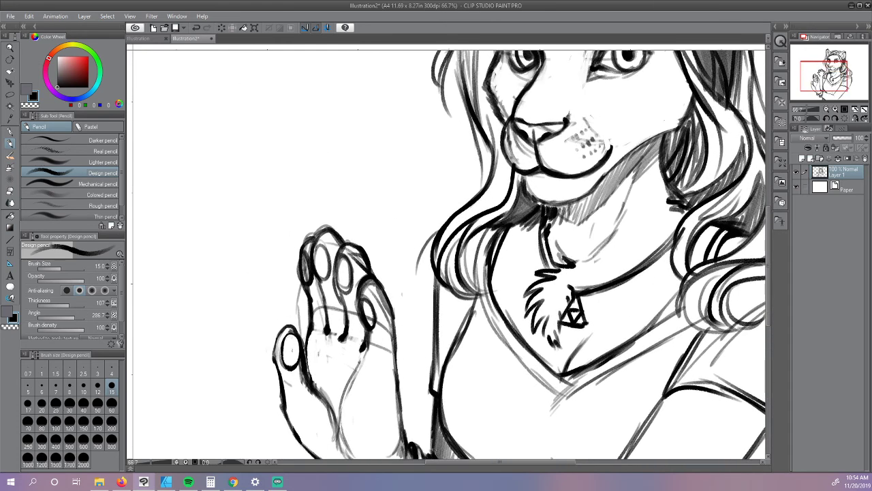
click(30, 105)
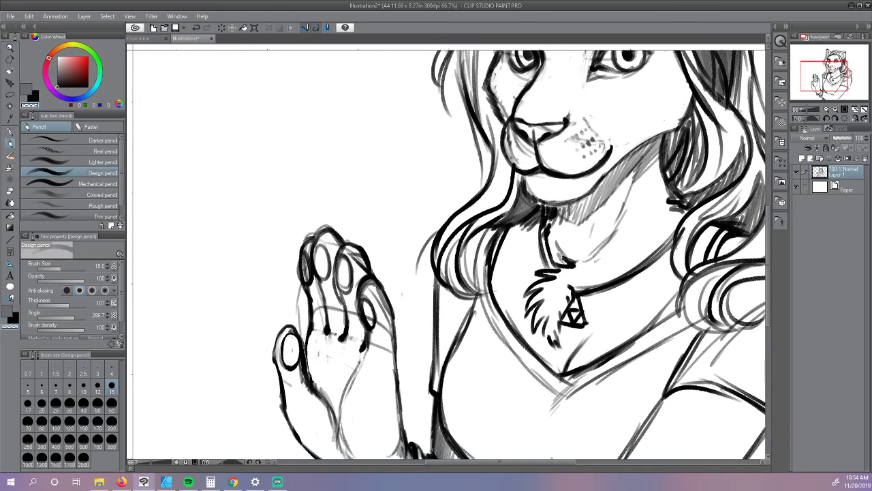
drag(348, 251, 356, 251)
mouse_move(304, 257)
mouse_down()
mouse_move(306, 278)
mouse_move(310, 240)
mouse_up()
Step: Draw pointed claws on the fingertips and reinforce the finger lines of the raised hand
key(c)
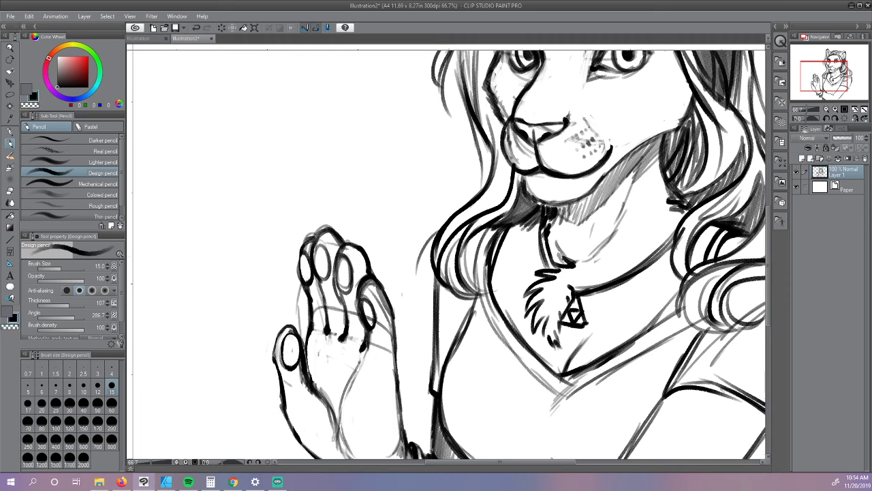
mouse_move(361, 272)
mouse_down()
mouse_move(372, 265)
mouse_move(347, 228)
mouse_move(355, 250)
mouse_move(315, 221)
mouse_move(329, 233)
mouse_move(303, 230)
mouse_move(316, 230)
mouse_up()
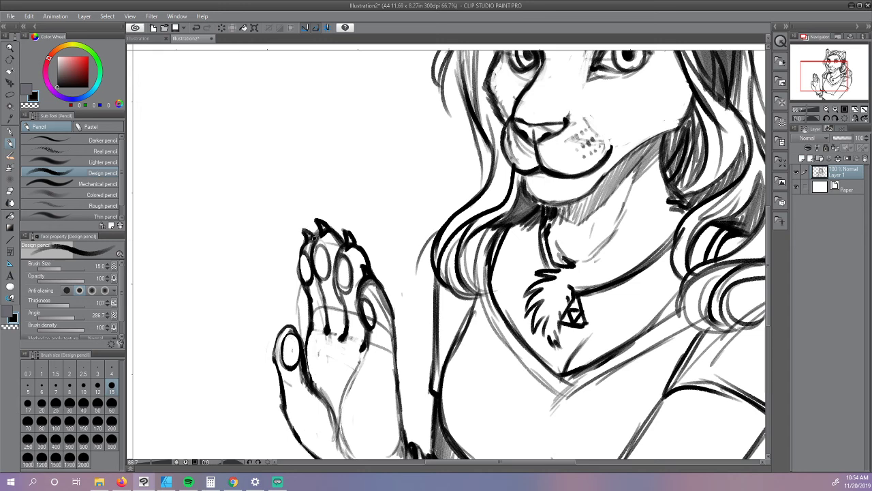
mouse_move(317, 263)
mouse_down()
mouse_move(329, 263)
mouse_move(326, 248)
mouse_up()
mouse_move(314, 278)
mouse_down()
mouse_move(324, 328)
mouse_move(337, 297)
mouse_move(340, 329)
mouse_move(354, 341)
mouse_up()
Step: Add shading strokes around both eyes and along the forehead beneath the swept hair
drag(824, 75, 829, 67)
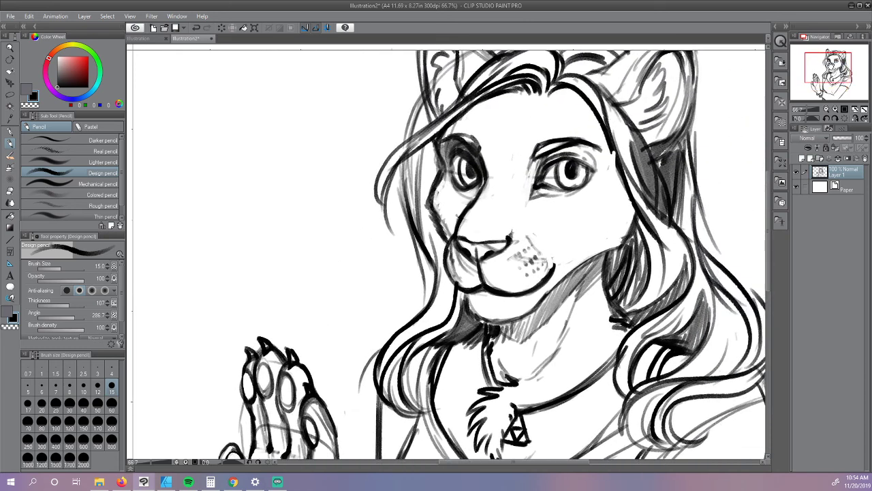
drag(547, 153, 524, 198)
drag(567, 143, 545, 165)
drag(460, 118, 441, 142)
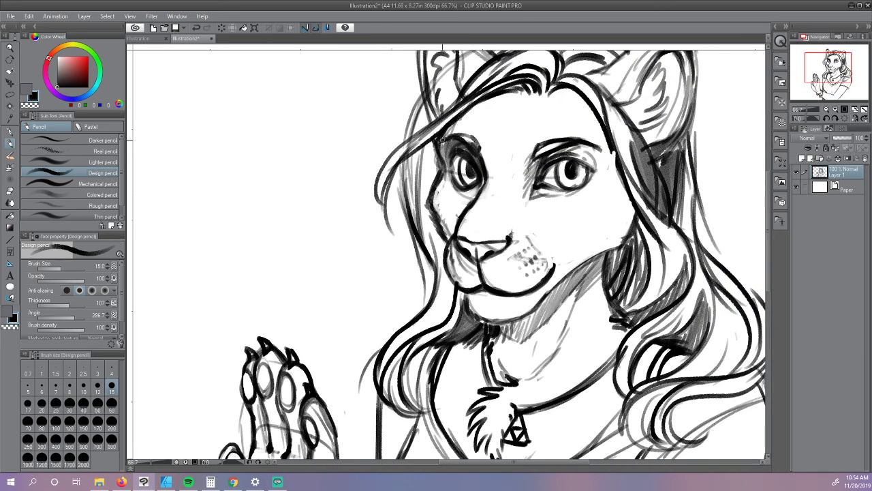
mouse_move(526, 86)
mouse_down()
mouse_move(450, 135)
mouse_move(514, 92)
mouse_up()
drag(499, 97, 454, 127)
drag(495, 95, 461, 119)
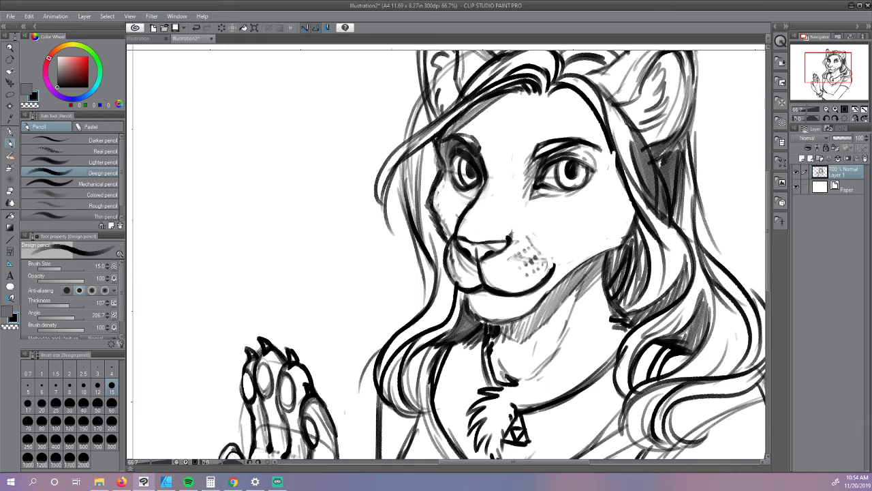
Step: Draw the side of the torso below the short sleeve and darken the sleeve's outer edge and hem corner
click(826, 109)
drag(829, 69, 830, 81)
mouse_move(625, 344)
mouse_down()
mouse_move(614, 376)
mouse_move(612, 447)
mouse_up()
drag(616, 372, 609, 428)
mouse_move(626, 346)
mouse_down()
mouse_move(610, 415)
mouse_move(623, 447)
mouse_up()
drag(626, 342, 612, 439)
mouse_move(640, 319)
mouse_down()
mouse_move(627, 341)
mouse_move(645, 336)
mouse_up()
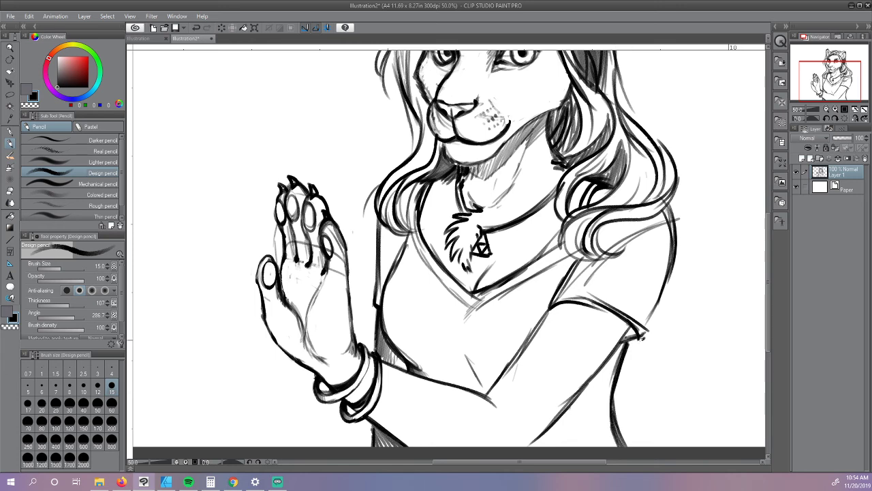
drag(665, 295, 639, 337)
mouse_move(628, 345)
mouse_down()
mouse_move(640, 337)
mouse_move(625, 338)
mouse_up()
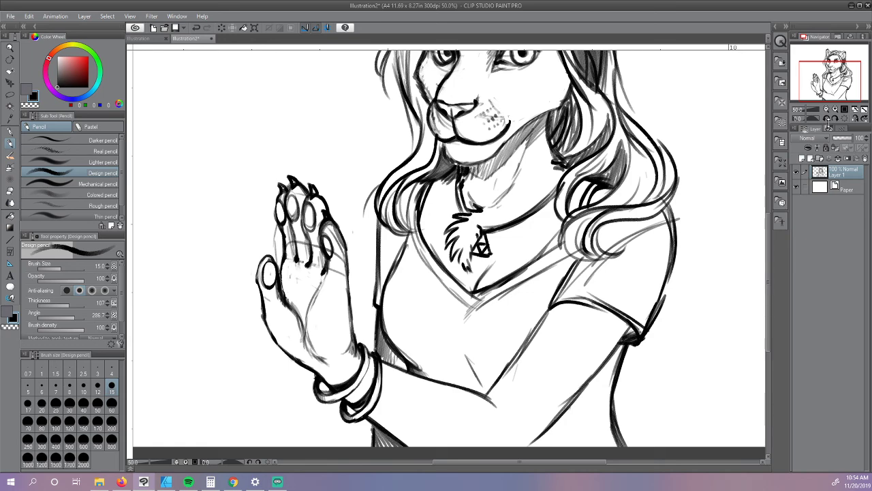
Step: Draw a curved tail rising beside the body from the canvas's lower edge, with jagged fur along its outer side
click(827, 109)
drag(833, 81, 840, 74)
mouse_move(578, 414)
mouse_down()
mouse_move(563, 300)
mouse_move(578, 294)
mouse_up()
mouse_move(565, 350)
mouse_down()
mouse_move(584, 291)
mouse_move(604, 289)
mouse_move(611, 304)
mouse_move(602, 315)
mouse_move(567, 316)
mouse_move(570, 360)
mouse_up()
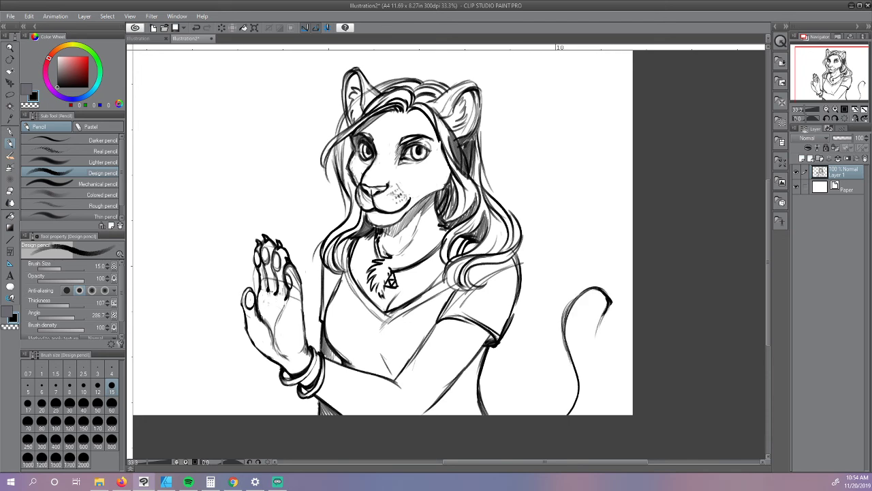
drag(604, 315, 594, 339)
mouse_move(599, 318)
mouse_down()
mouse_move(592, 343)
mouse_move(607, 374)
mouse_up()
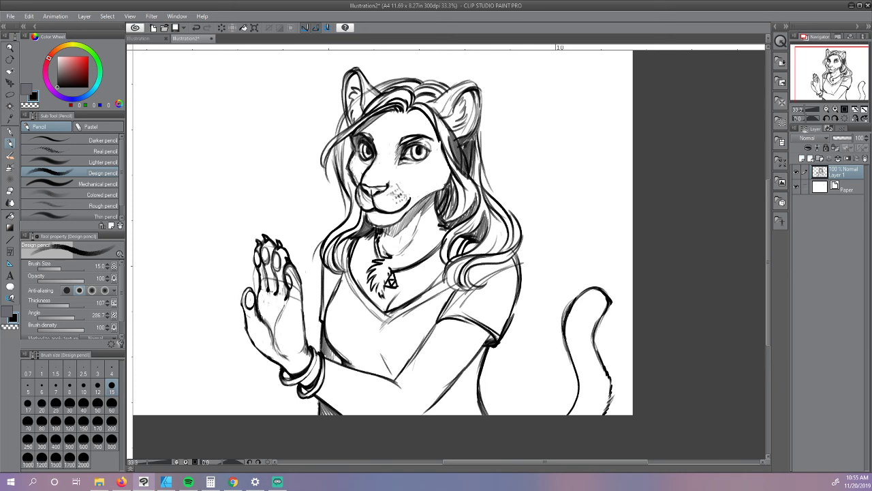
Step: Erase the inner contour of the tail near its bend and redraw it with short fur strokes
click(30, 105)
mouse_move(577, 296)
mouse_down()
mouse_move(565, 336)
mouse_move(570, 353)
mouse_up()
click(34, 97)
drag(563, 312, 567, 305)
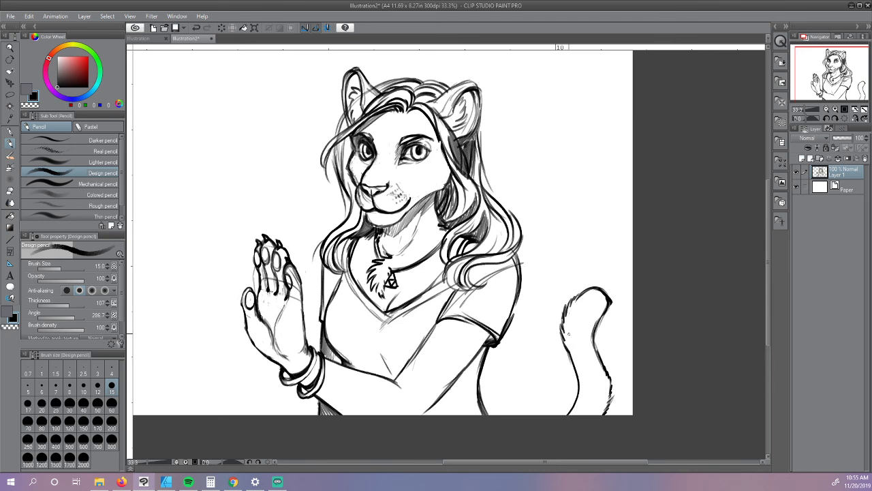
Step: Sketch an arrow and direction lines marking the tail's bend, and zoom to 100% on the tail
mouse_move(591, 300)
mouse_down()
mouse_move(568, 323)
mouse_move(580, 359)
mouse_up()
key(ctrl+z)
mouse_move(557, 320)
mouse_down()
mouse_move(565, 335)
mouse_move(561, 407)
mouse_up()
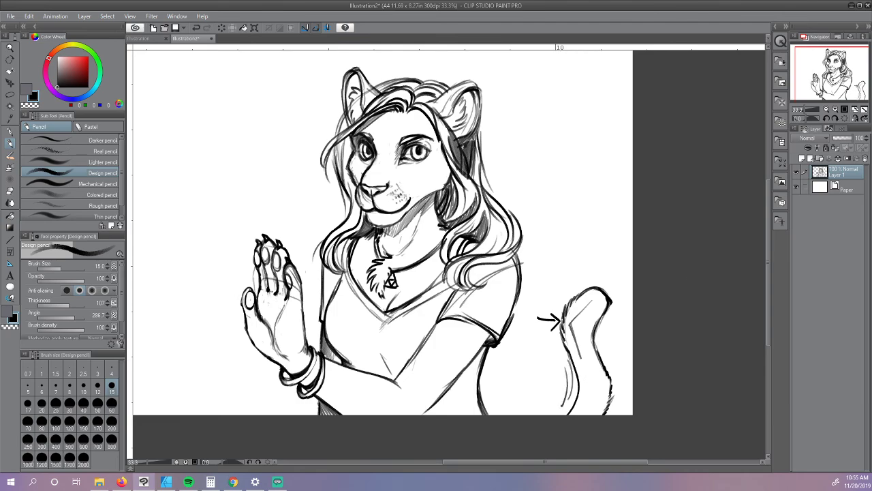
click(845, 110)
drag(837, 79, 858, 91)
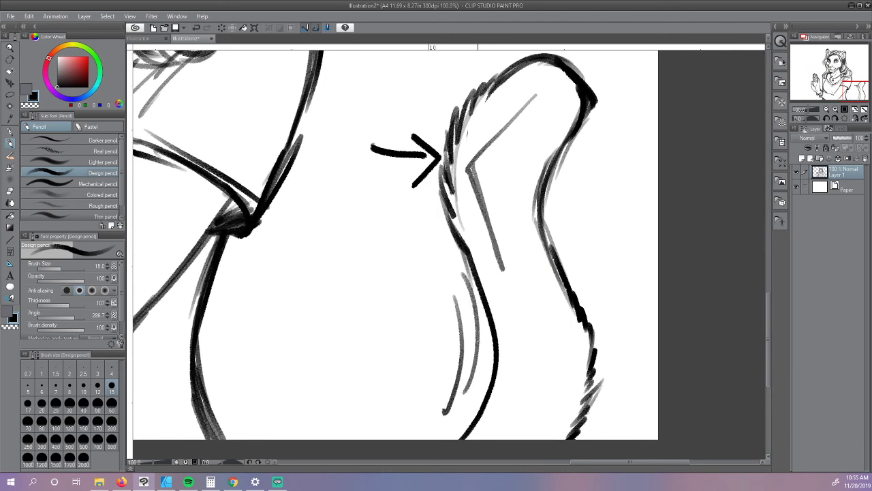
Step: Try filling the lower interior of the tail with short directional fur strokes
mouse_move(536, 384)
mouse_down()
mouse_move(498, 430)
mouse_move(520, 434)
mouse_up()
mouse_move(522, 330)
mouse_down()
mouse_move(488, 399)
mouse_move(507, 387)
mouse_up()
drag(549, 355, 538, 390)
mouse_move(513, 309)
mouse_down()
mouse_move(497, 368)
mouse_move(506, 364)
mouse_up()
drag(554, 307, 539, 366)
drag(511, 286, 496, 353)
drag(529, 300, 516, 333)
drag(548, 289, 542, 336)
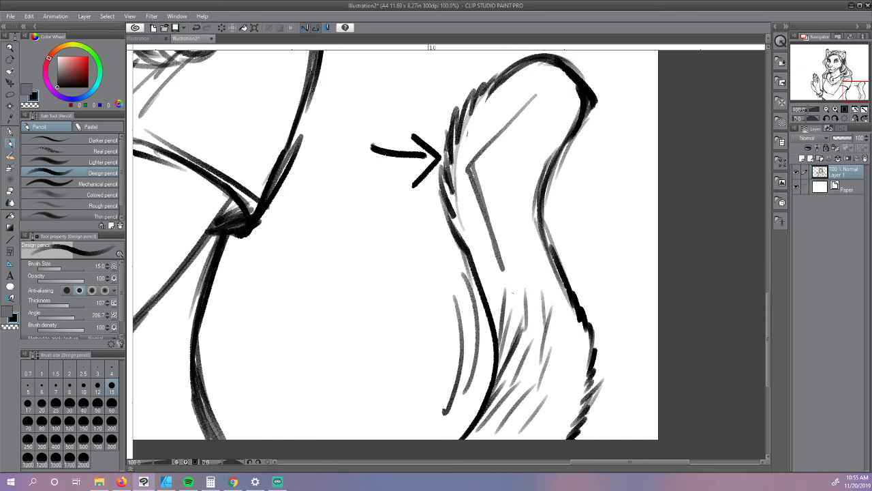
drag(496, 269, 490, 327)
drag(495, 248, 481, 303)
Step: Undo the fur strokes inside the tail and the outermost curved guide line beside it
key(ctrl+z)
key(ctrl+z)
key(ctrl+z)
key(ctrl+z)
key(ctrl+z)
key(ctrl+z)
key(ctrl+z)
key(ctrl+z)
key(ctrl+z)
key(ctrl+z)
key(ctrl+z)
key(ctrl+z)
key(ctrl+z)
key(ctrl+z)
key(ctrl+z)
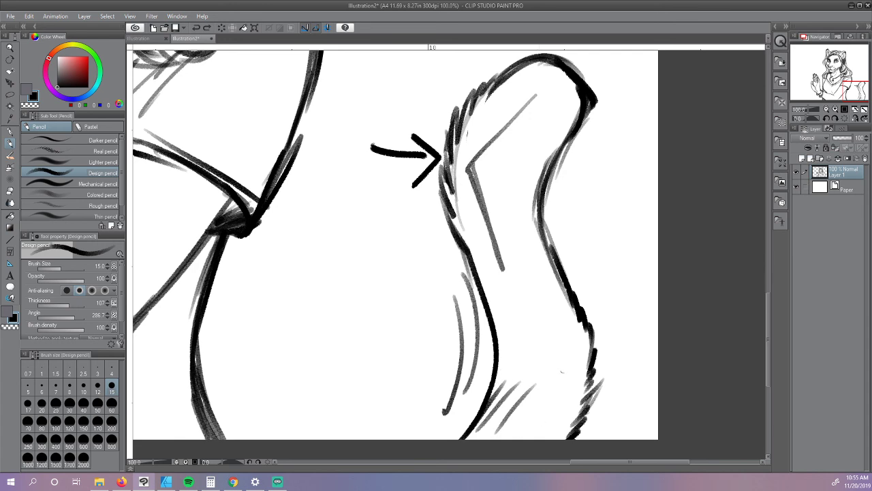
Step: Sketch a small downward arrow beside the tail's outer edge and add short fur strokes along the contour below it
drag(628, 251, 607, 310)
mouse_move(604, 293)
mouse_down()
mouse_move(624, 300)
mouse_move(589, 323)
mouse_up()
drag(592, 327, 583, 363)
drag(599, 333, 587, 386)
drag(602, 379, 578, 417)
drag(588, 416, 572, 434)
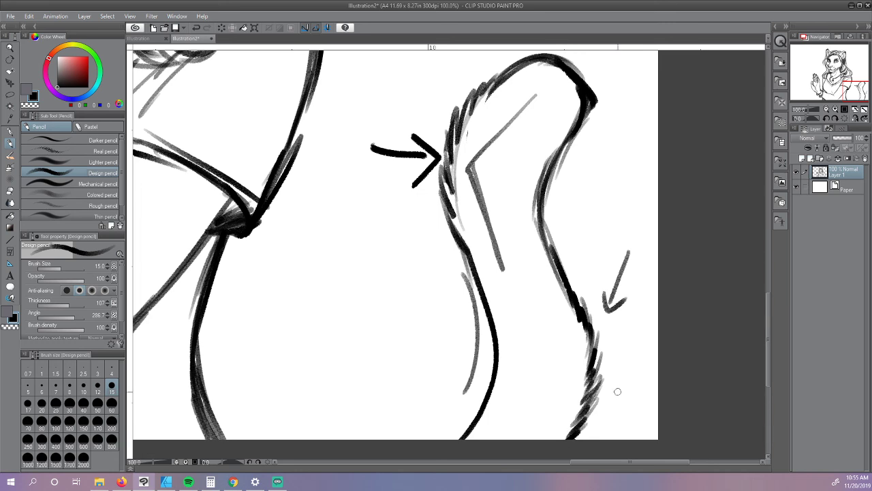
Step: Thicken the fur along the tail's outer contour with short overlapping strokes, from the canvas's lower edge up toward the tip
mouse_move(594, 401)
mouse_down()
mouse_move(564, 435)
mouse_move(563, 425)
mouse_up()
drag(590, 381, 567, 415)
mouse_move(594, 342)
mouse_down()
mouse_move(574, 401)
mouse_move(583, 378)
mouse_up()
mouse_move(592, 328)
mouse_down()
mouse_move(581, 371)
mouse_move(578, 362)
mouse_up()
drag(578, 279, 570, 316)
drag(554, 219, 540, 253)
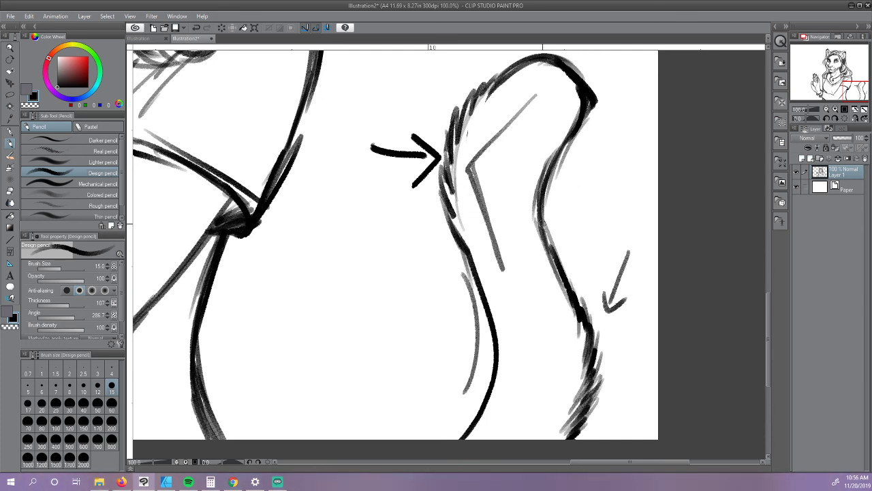
drag(556, 166, 542, 226)
drag(565, 147, 545, 194)
Step: Erase the protruding corner at the tail tip with the transparent colour and clean up the contour around it
click(30, 105)
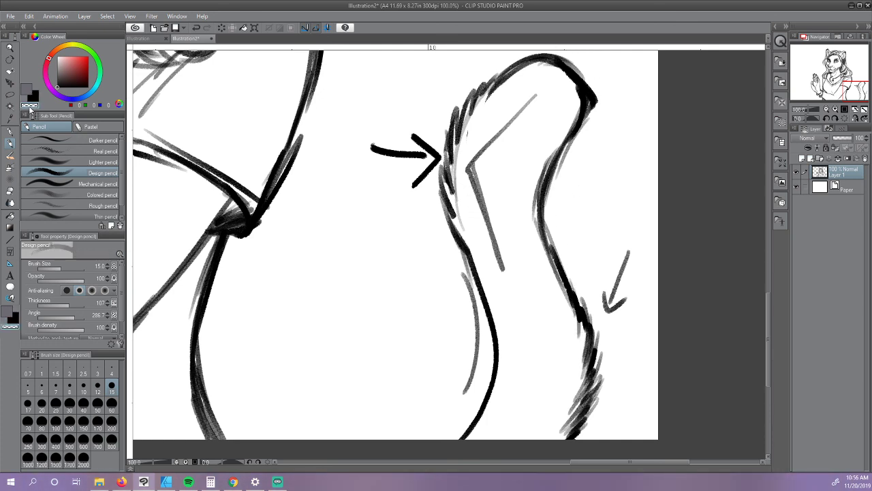
mouse_move(584, 87)
mouse_down()
mouse_move(590, 109)
mouse_move(575, 136)
mouse_up()
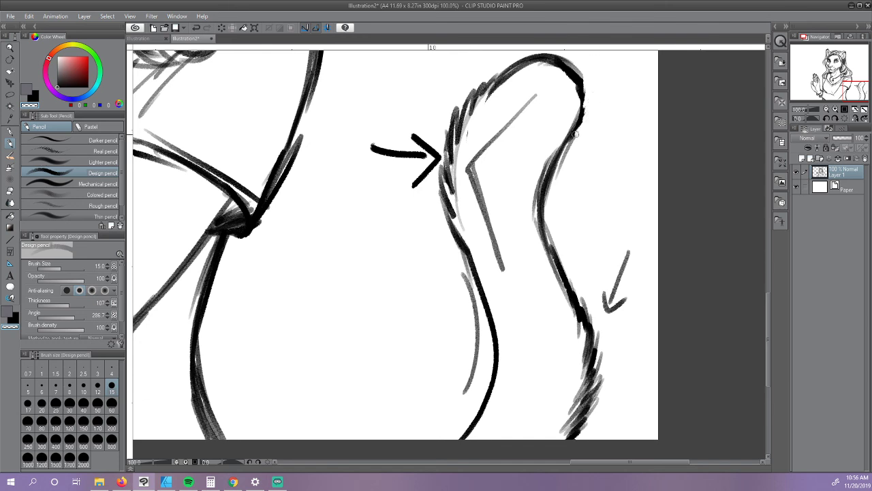
mouse_move(563, 66)
mouse_down()
mouse_move(580, 74)
mouse_move(578, 82)
mouse_move(560, 58)
mouse_move(582, 99)
mouse_move(574, 85)
mouse_move(579, 97)
mouse_move(479, 141)
mouse_move(477, 198)
mouse_move(487, 203)
mouse_up()
Step: Erase the angled guide lines and large arrow at the tail's bend, plus the stray line outside the sleeve
click(33, 96)
click(29, 104)
mouse_move(503, 267)
mouse_down()
mouse_move(480, 183)
mouse_move(446, 141)
mouse_move(421, 176)
mouse_move(402, 154)
mouse_move(372, 147)
mouse_move(417, 157)
mouse_up()
mouse_move(300, 138)
mouse_down()
mouse_move(272, 204)
mouse_move(248, 234)
mouse_move(236, 224)
mouse_move(282, 188)
mouse_up()
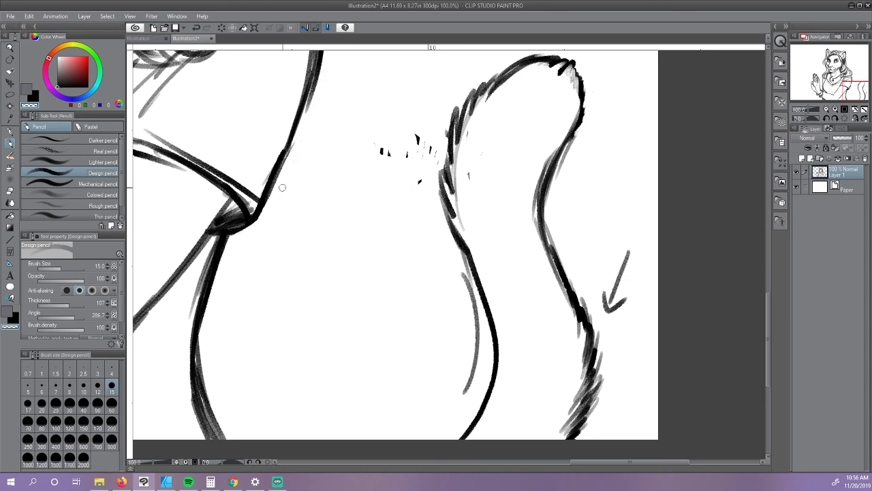
Step: Zoom out to 33.3% and shade the long hair below the cat's right-hand ear with dark pencil strokes
click(826, 109)
click(826, 109)
click(825, 109)
drag(828, 76, 811, 65)
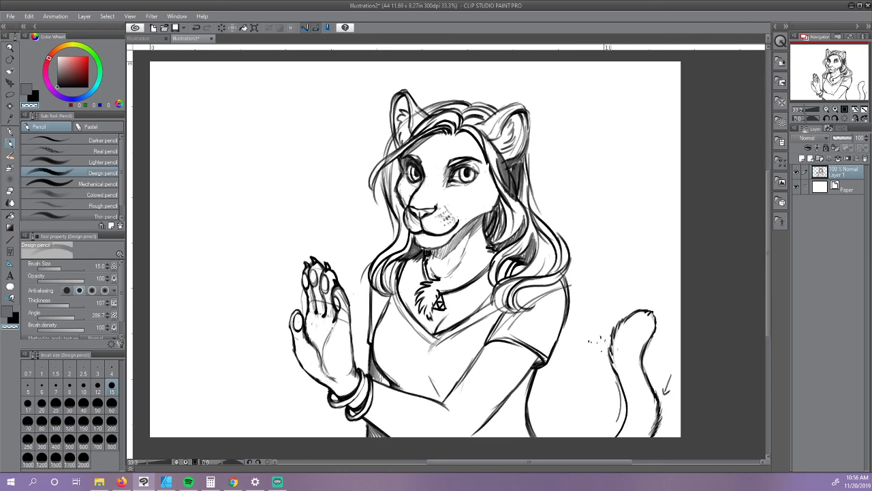
key(c)
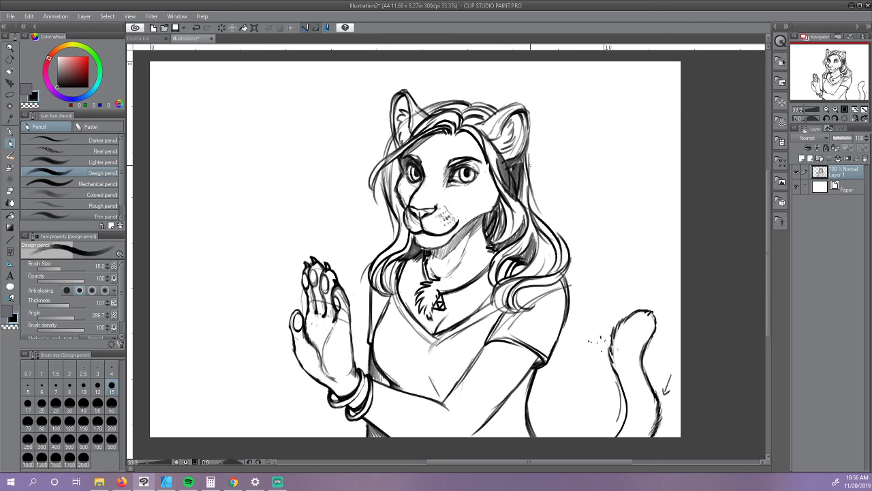
drag(528, 146, 532, 215)
drag(531, 170, 531, 212)
drag(528, 158, 530, 179)
mouse_move(526, 146)
mouse_down()
mouse_move(512, 169)
mouse_move(532, 249)
mouse_up()
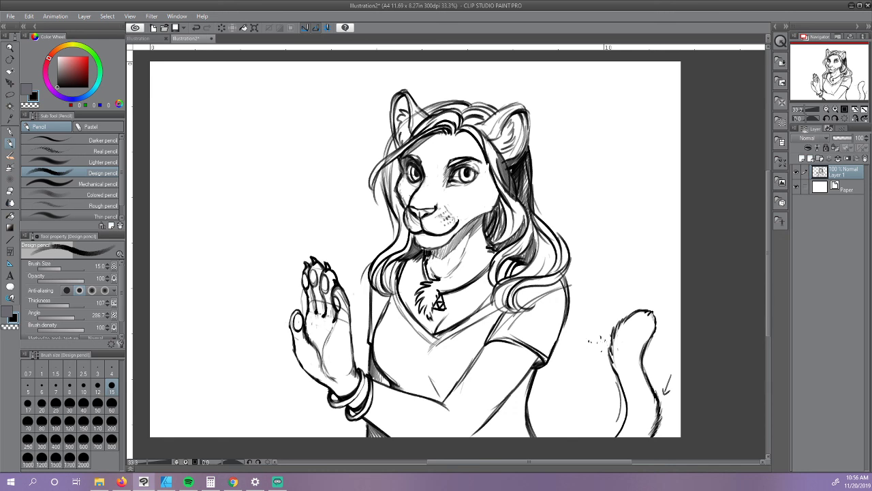
Step: Darken the gaps between the hair's lower curls and add dark strands to the locks on the raised-hand side
mouse_move(532, 214)
mouse_down()
mouse_move(534, 245)
mouse_move(553, 263)
mouse_move(521, 297)
mouse_up()
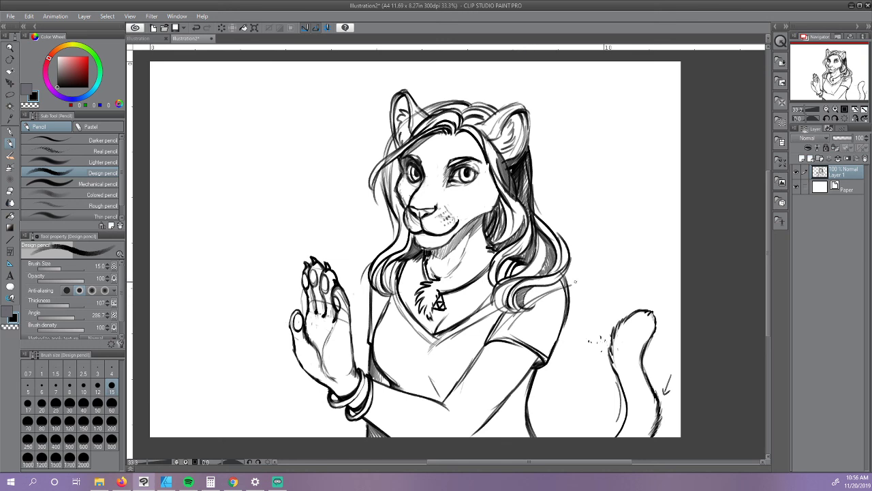
mouse_move(396, 261)
mouse_down()
mouse_move(383, 272)
mouse_move(379, 317)
mouse_up()
mouse_move(395, 213)
mouse_down()
mouse_move(378, 255)
mouse_move(384, 247)
mouse_up()
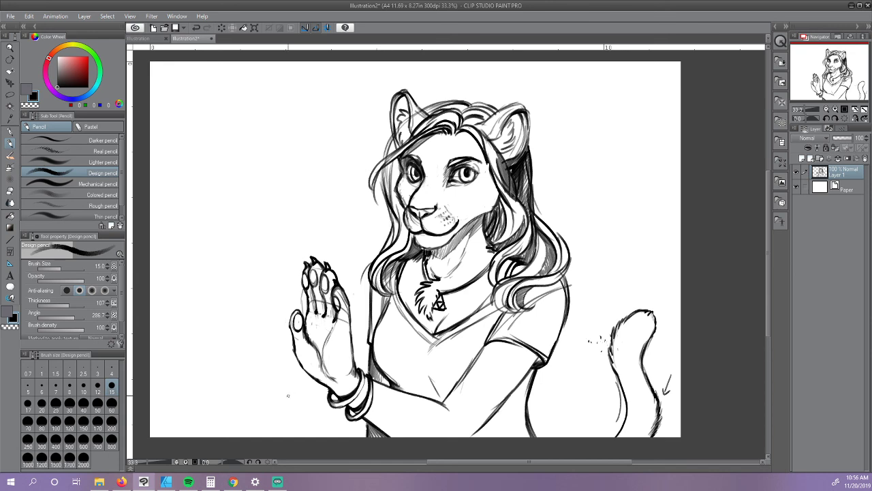